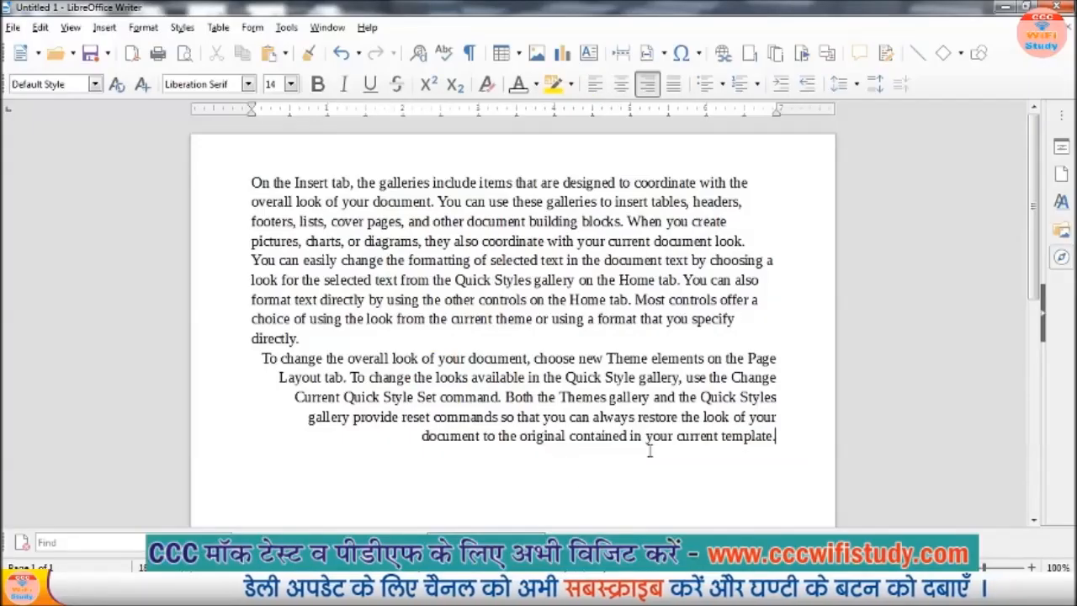
# - Left-align the paragraph that begins "To change the overall look of your document"
pyautogui.hotkey('ctrl', 'l')
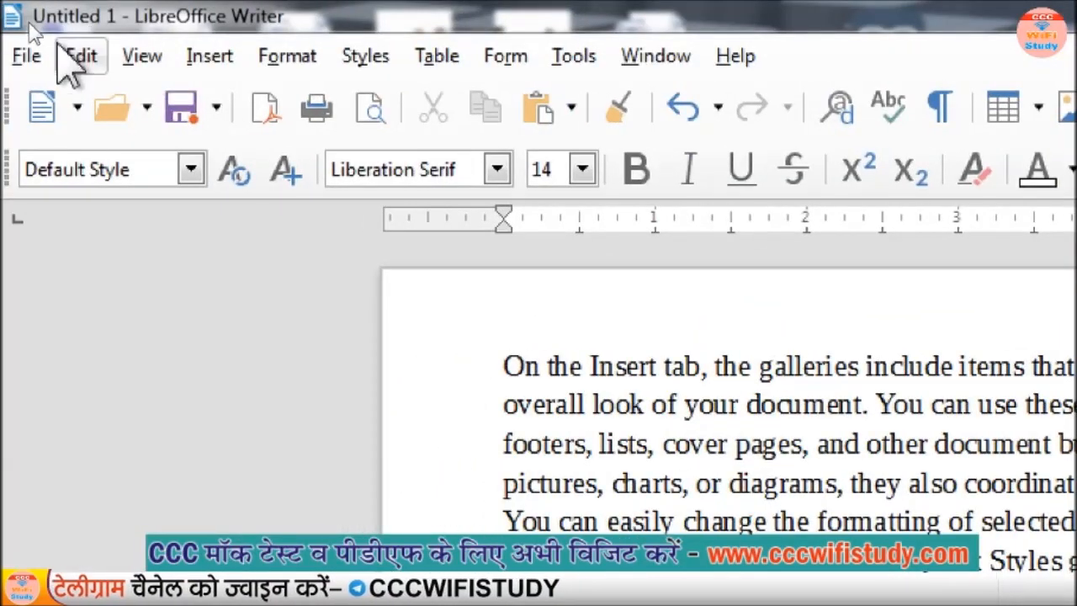
pyautogui.click(74, 59)
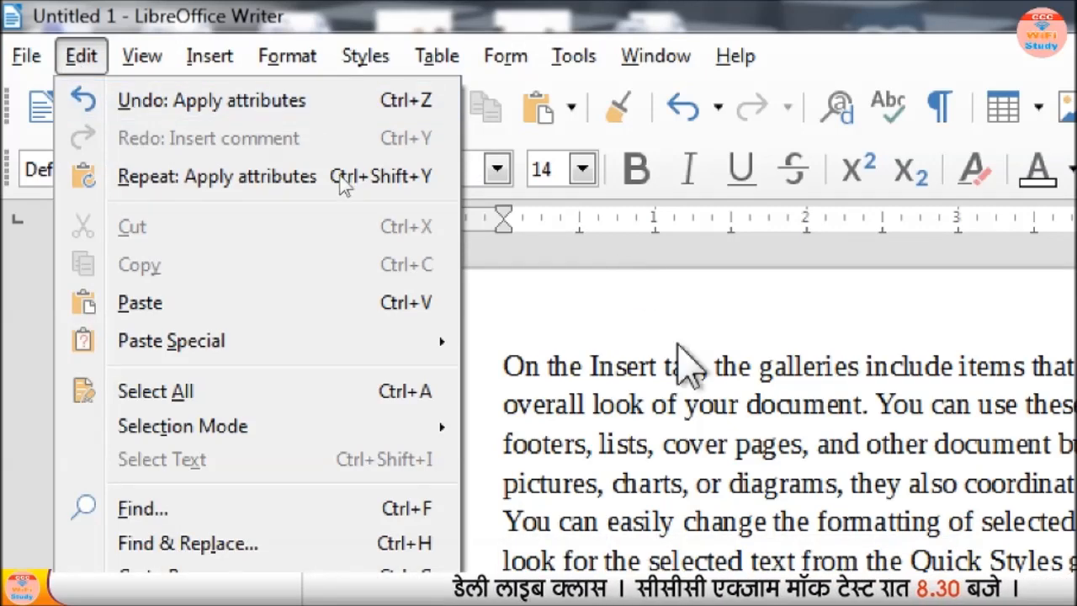
pyautogui.click(692, 434)
# - Add a new line after the last paragraph and enter "cccwifistudy" on it
pyautogui.scroll(-3, 692, 435)
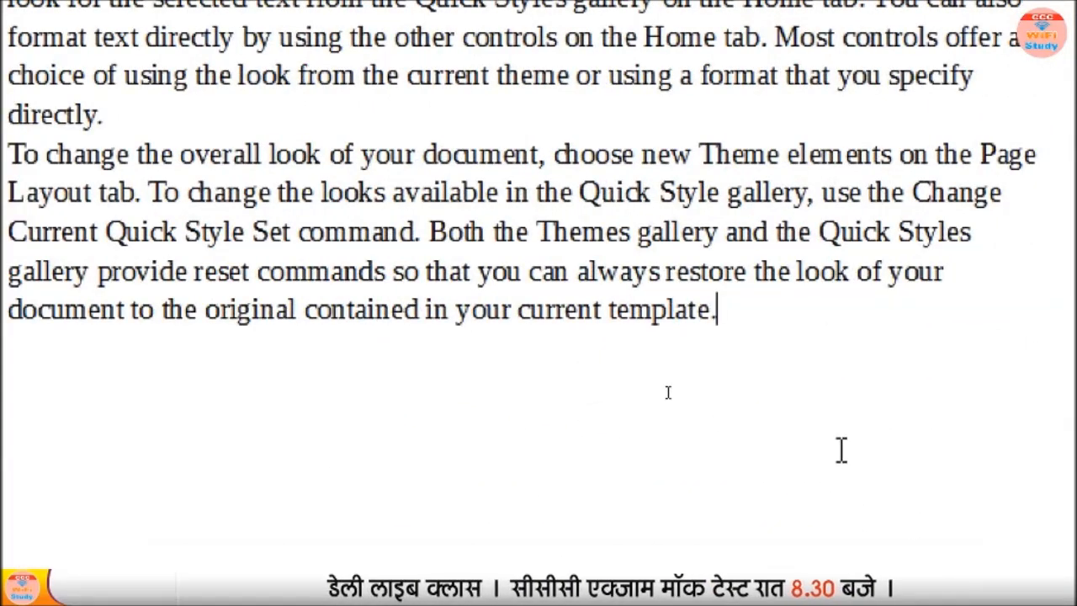
pyautogui.press('Return')
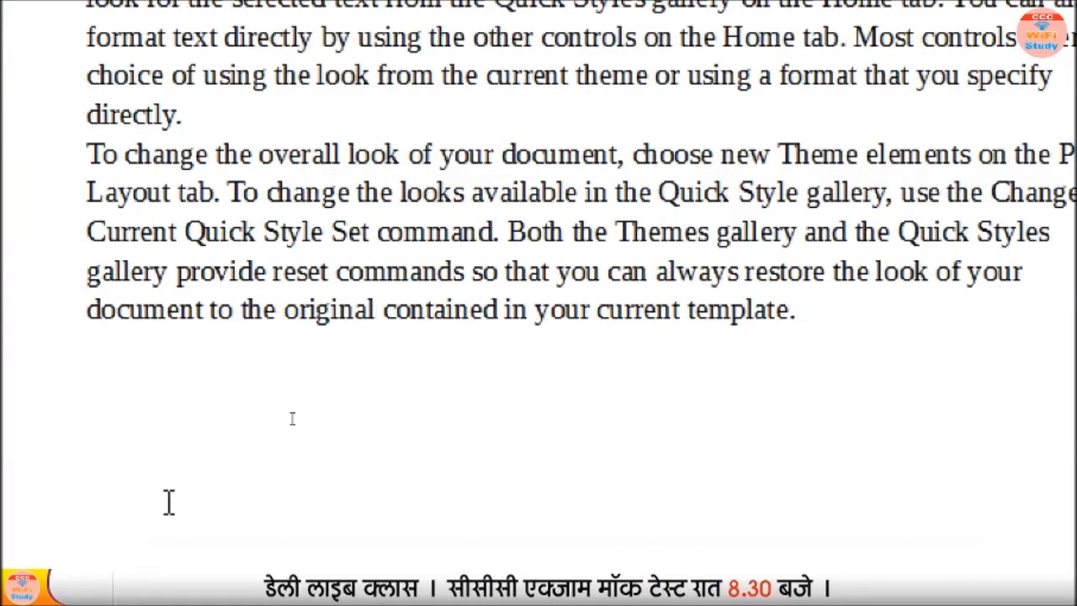
pyautogui.write('cccw')
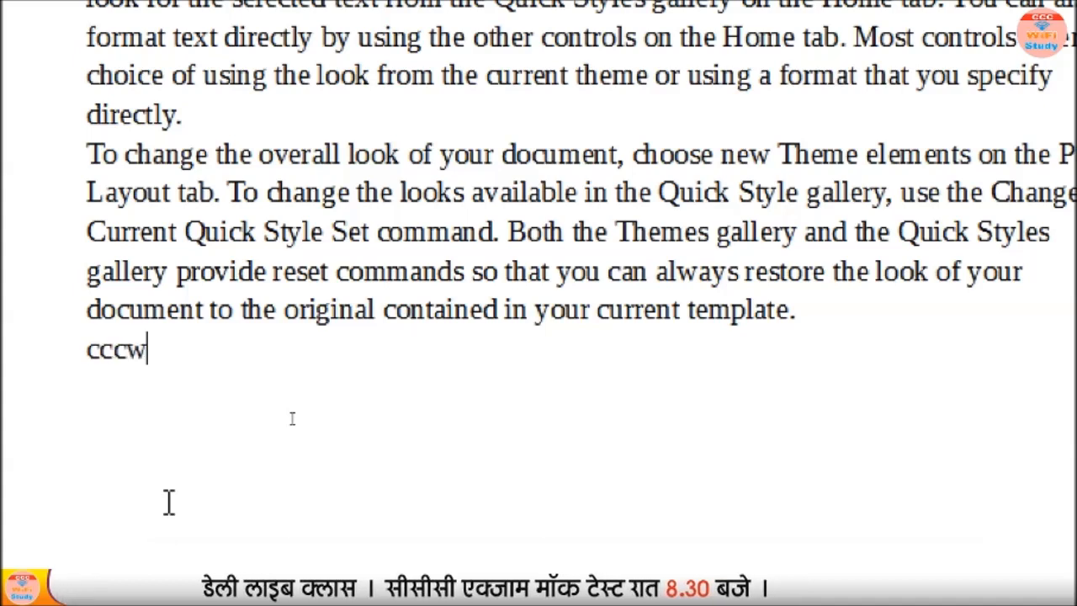
pyautogui.write('ifistudy')
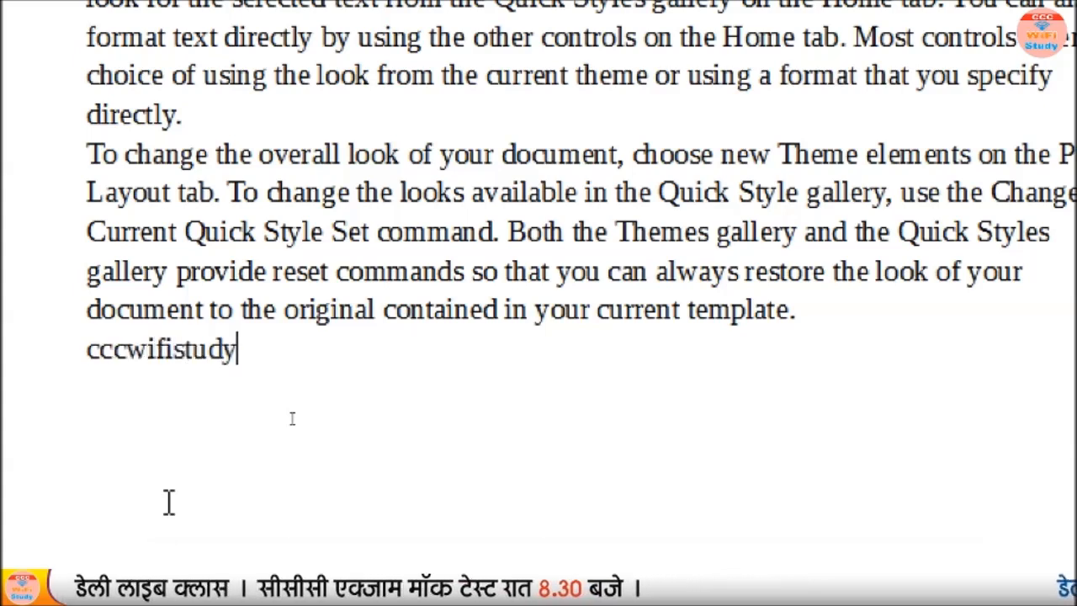
# - Practise undoing and restoring the "cccwifistudy" entry, leaving its line empty at the end
pyautogui.hotkey('ctrl', 'z')
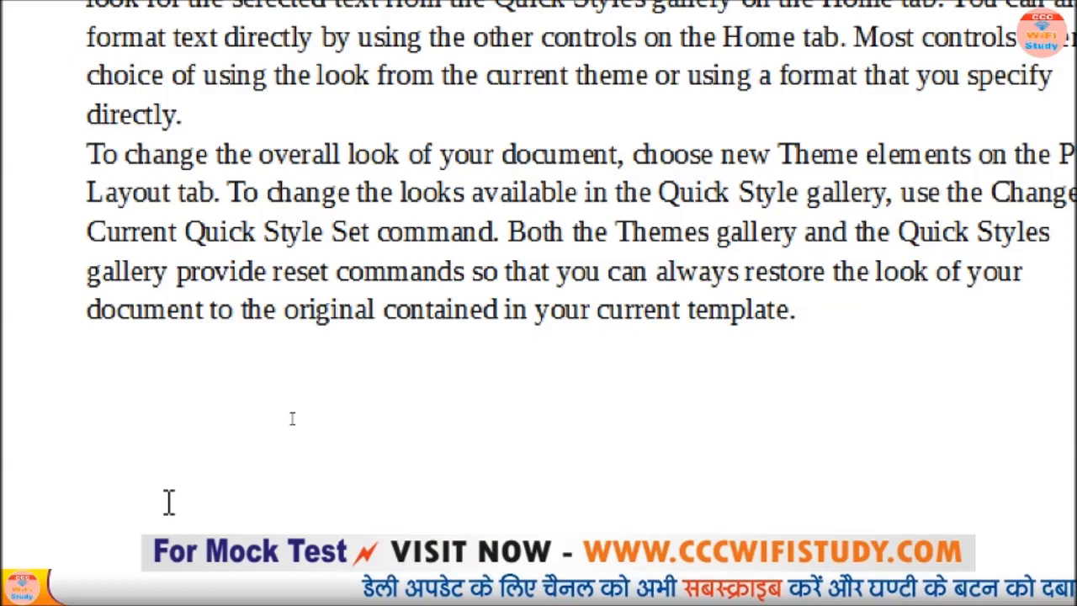
pyautogui.hotkey('ctrl', 'z')
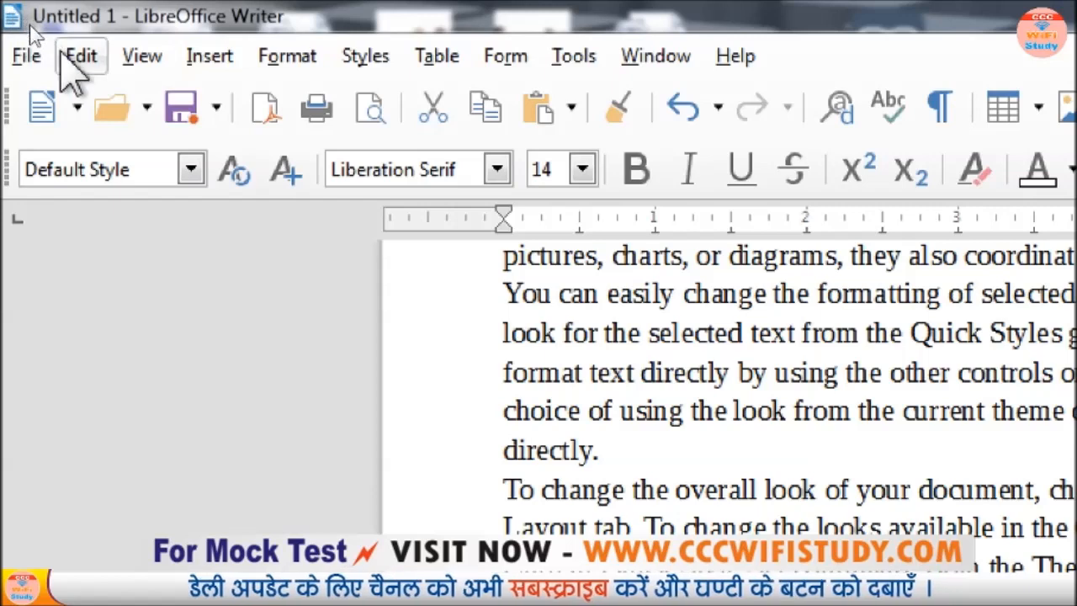
pyautogui.click(80, 56)
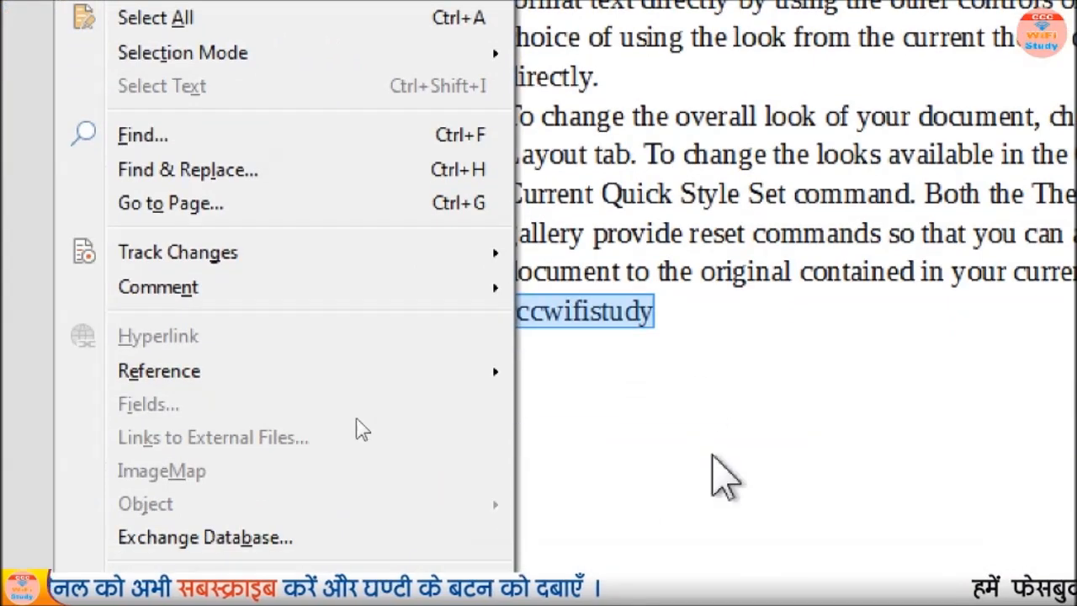
pyautogui.click(698, 379)
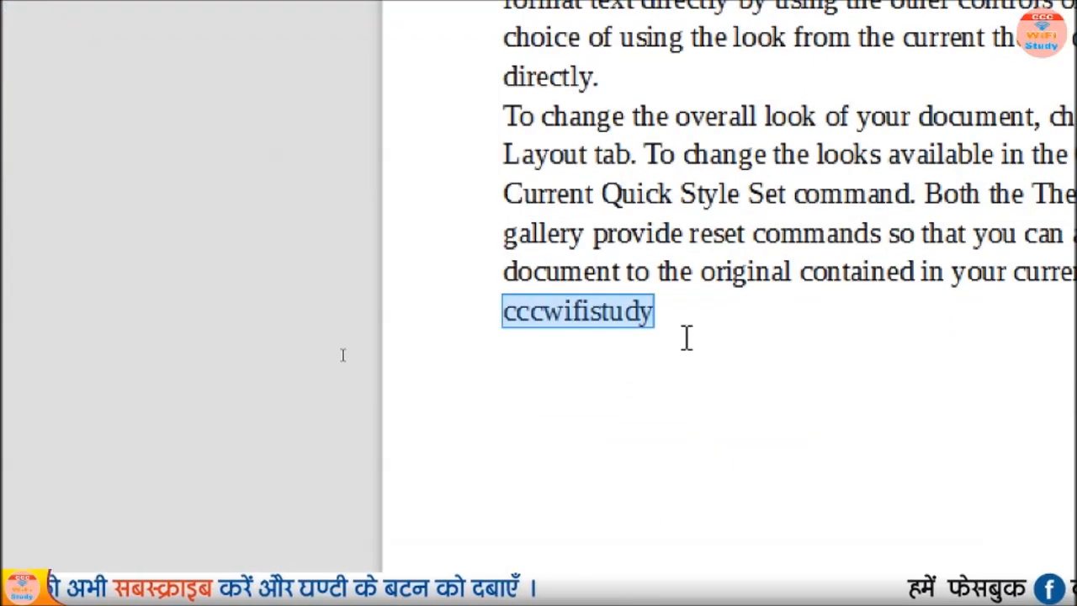
pyautogui.press('Delete')
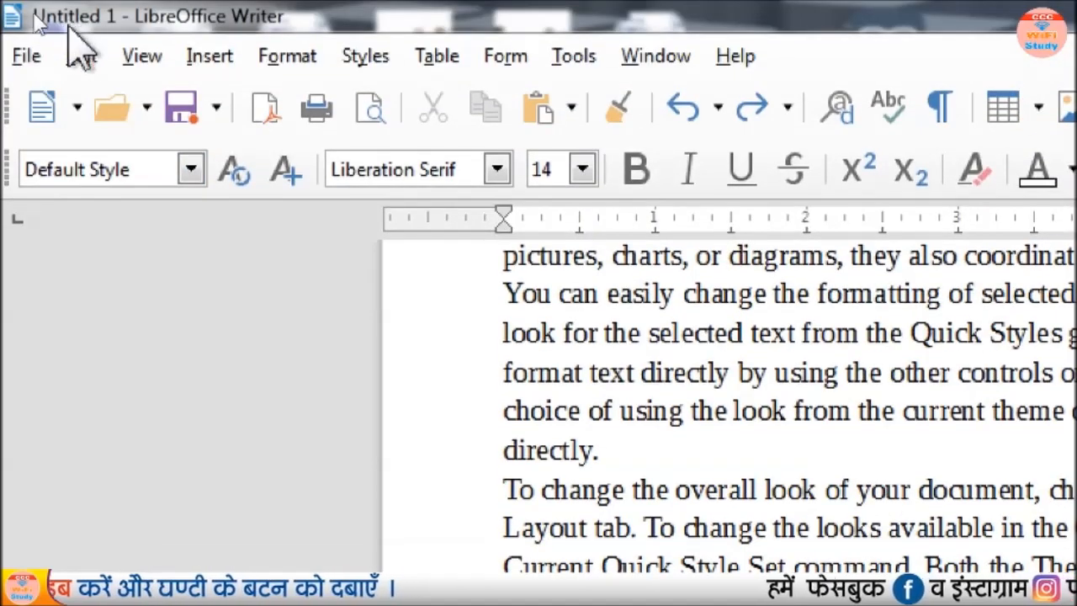
pyautogui.click(81, 55)
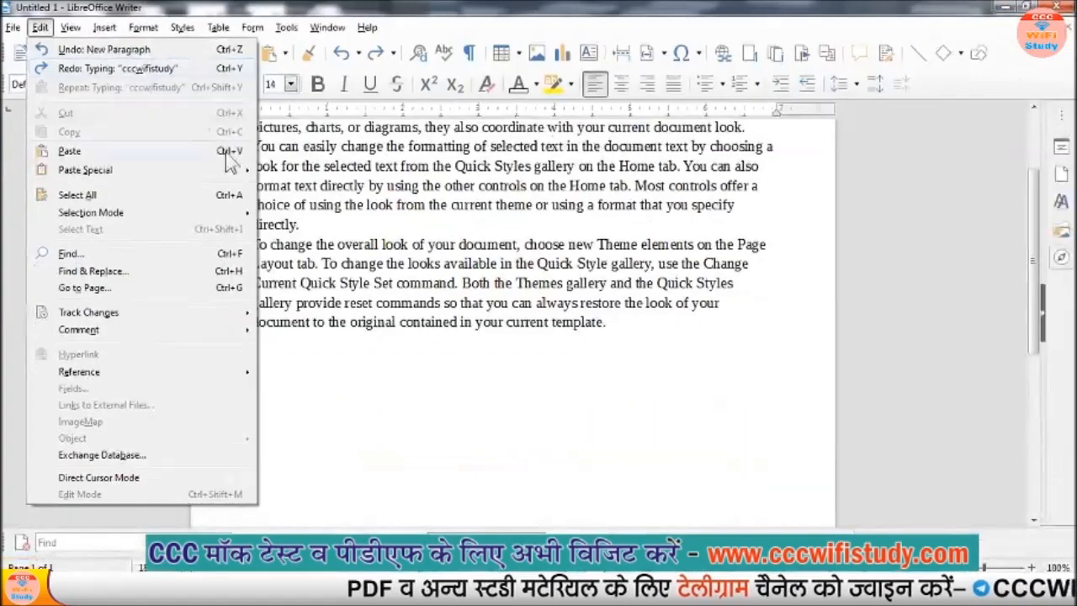
pyautogui.click(697, 451)
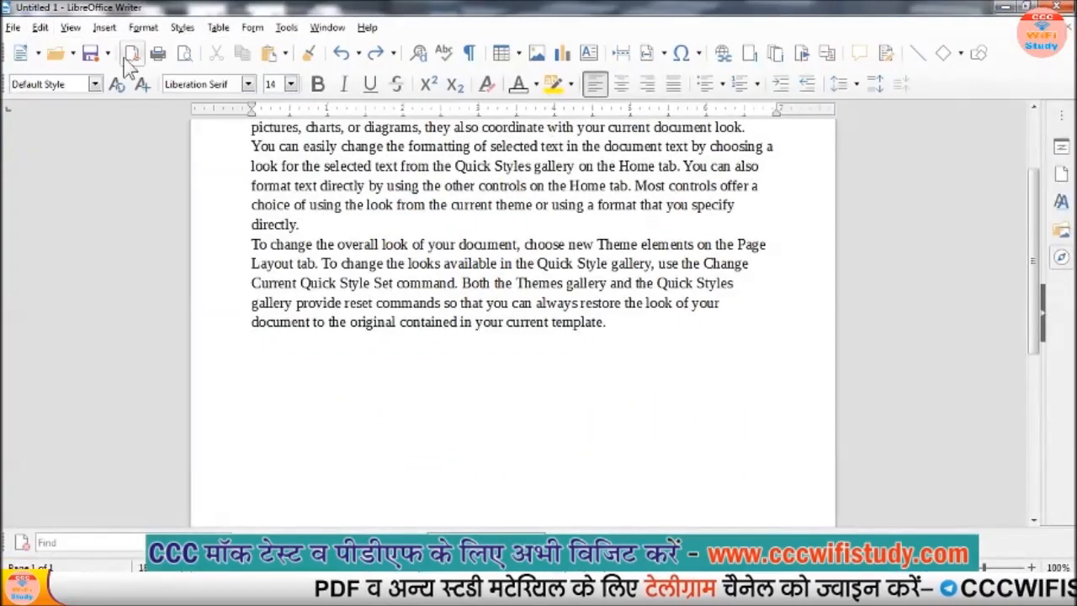
pyautogui.click(39, 27)
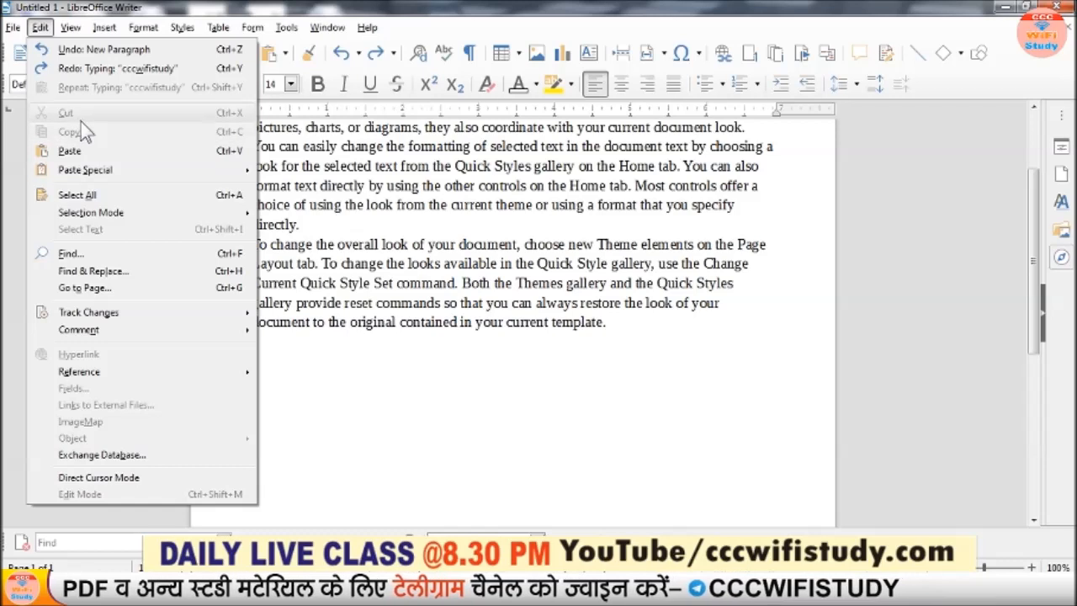
pyautogui.click(543, 340)
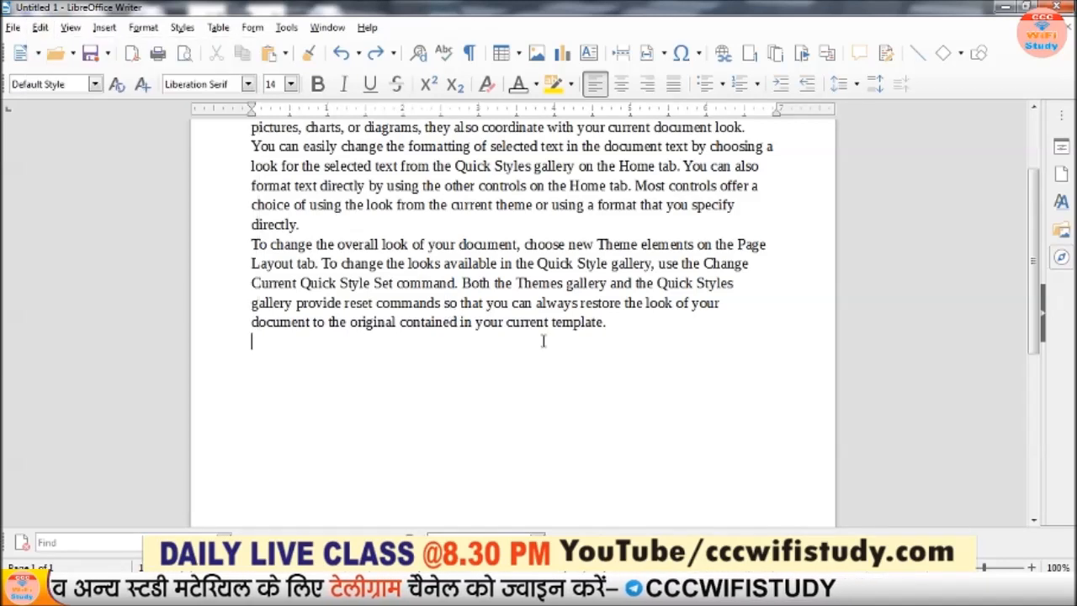
# - Cut the last line, "document to the original contained in your current template."
pyautogui.moveTo(614, 326); pyautogui.dragTo(251, 326)
pyautogui.hotkey('ctrl', 'c')
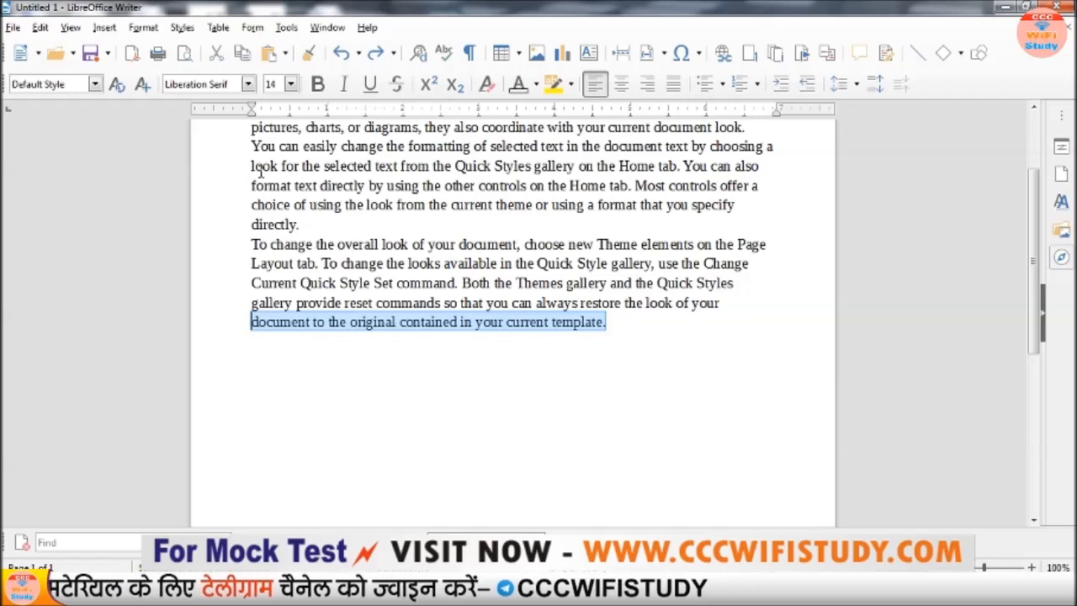
pyautogui.click(40, 26)
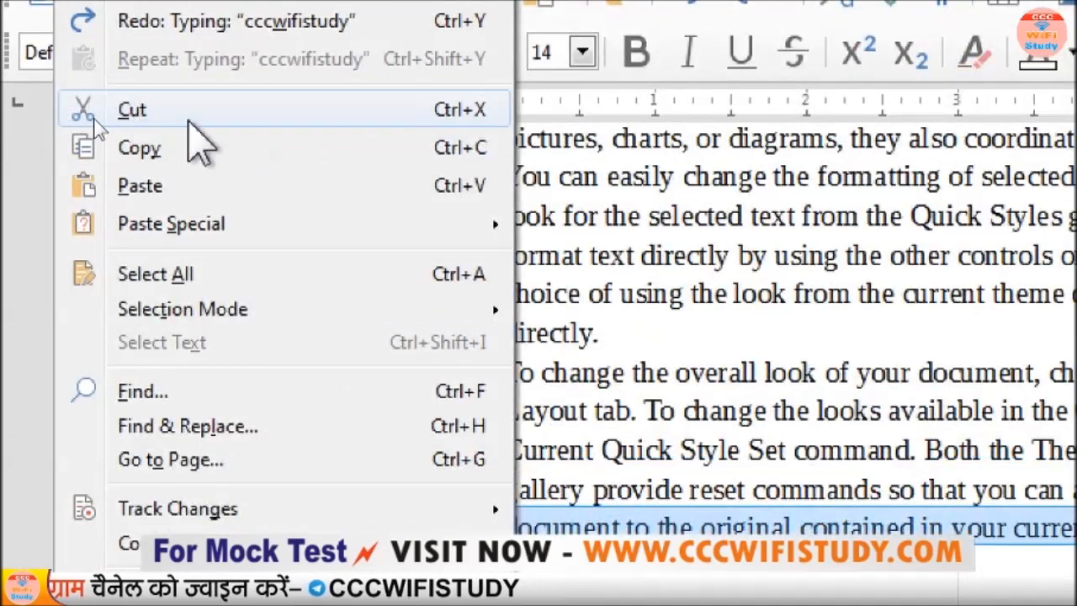
pyautogui.click(303, 128)
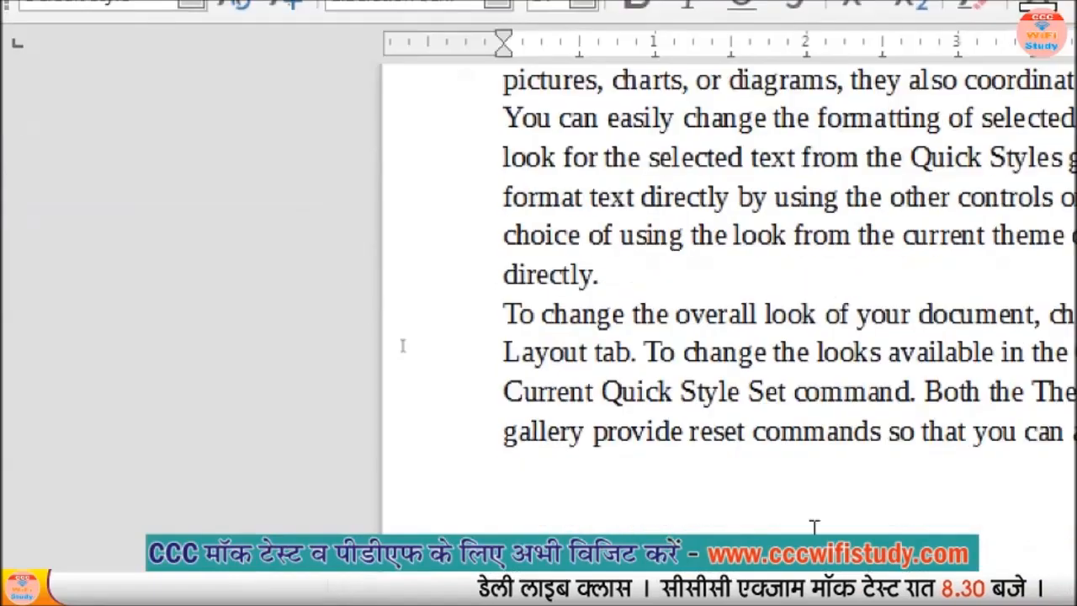
# - Add two line breaks after "directly." and paste the cut line above the paragraph beginning "To change the overall look"
pyautogui.click(706, 271)
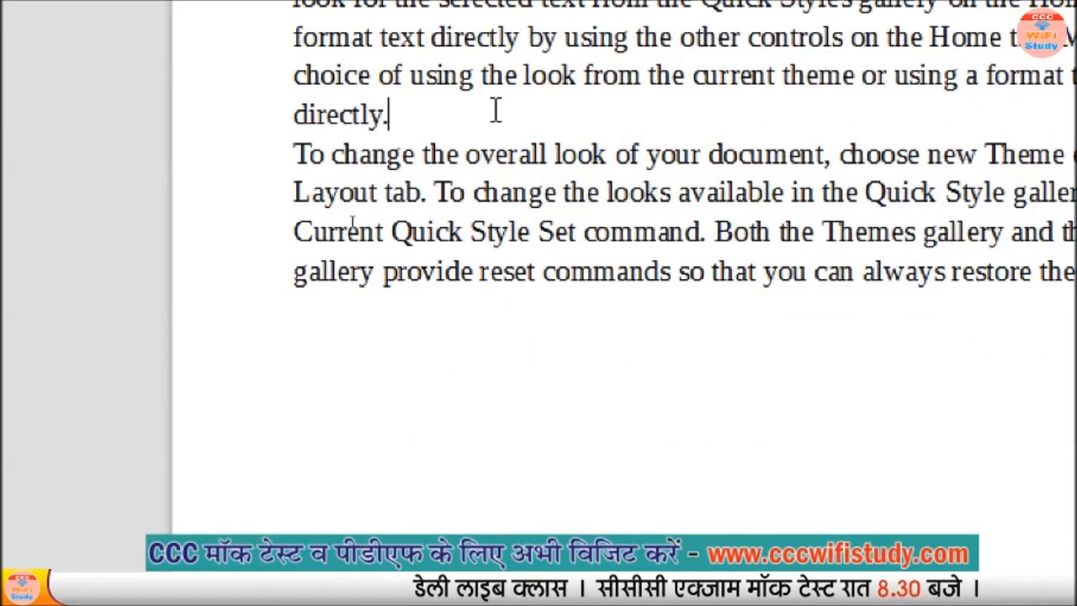
pyautogui.press('Return')
pyautogui.press('Return')
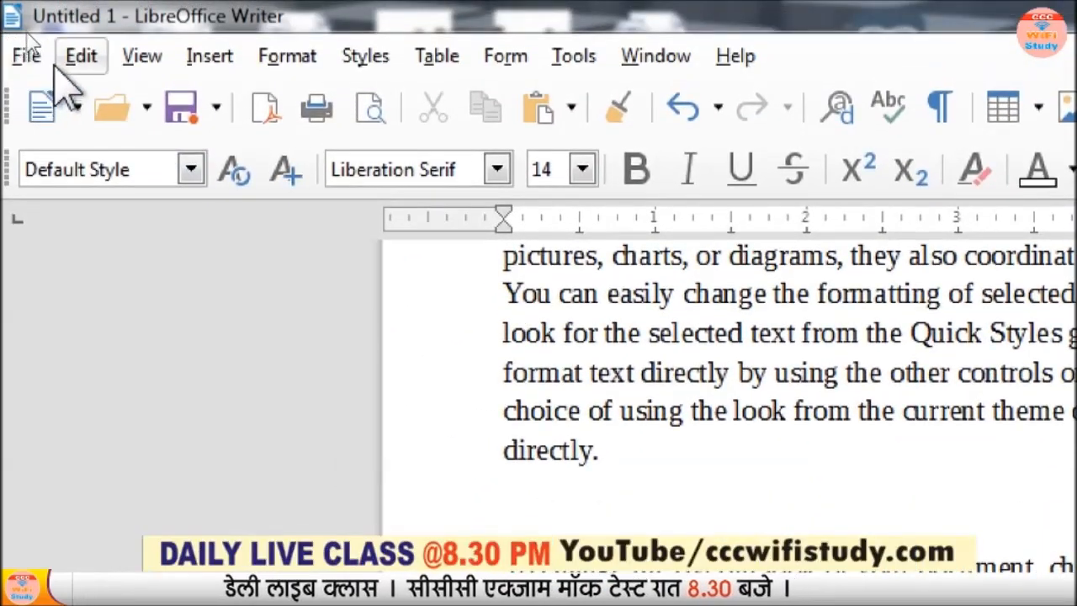
pyautogui.click(77, 58)
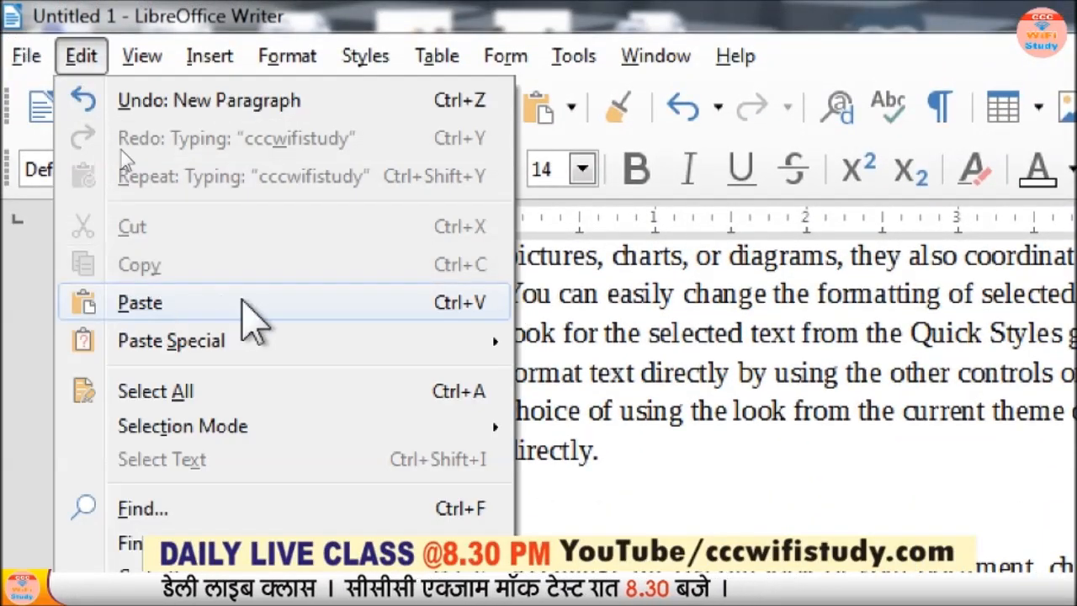
pyautogui.press('Escape')
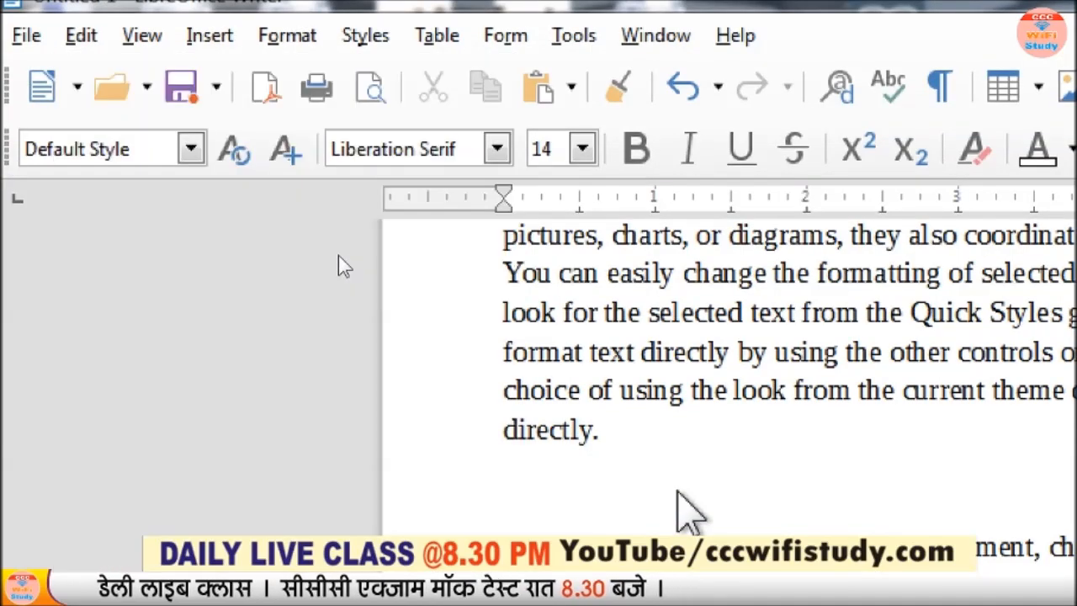
pyautogui.hotkey('ctrl', 'v')
pyautogui.click(493, 495)
pyautogui.moveTo(493, 495); pyautogui.dragTo(1076, 505)
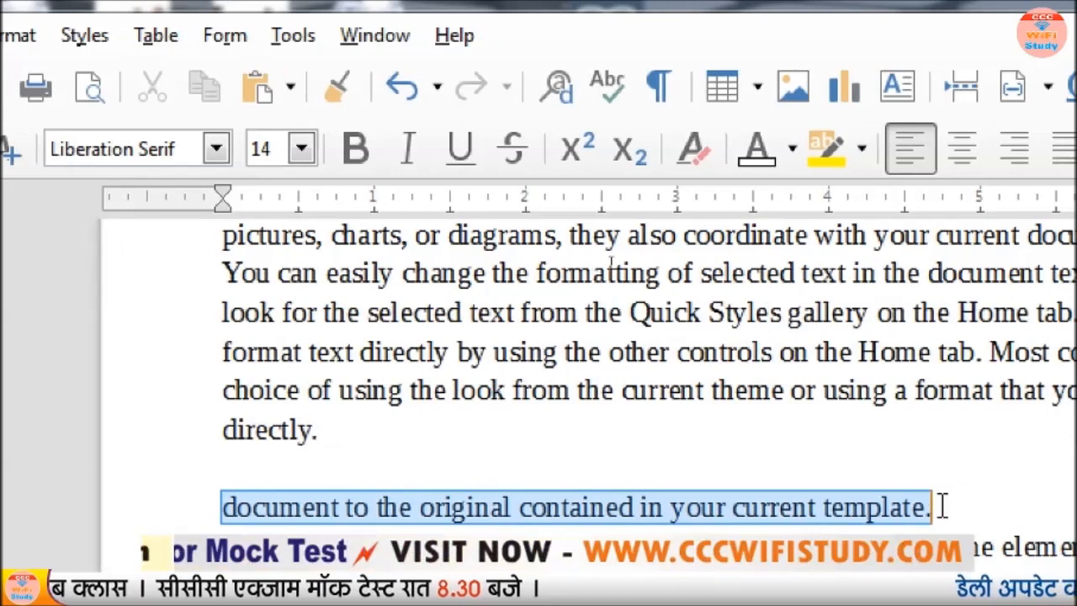
pyautogui.click(943, 506)
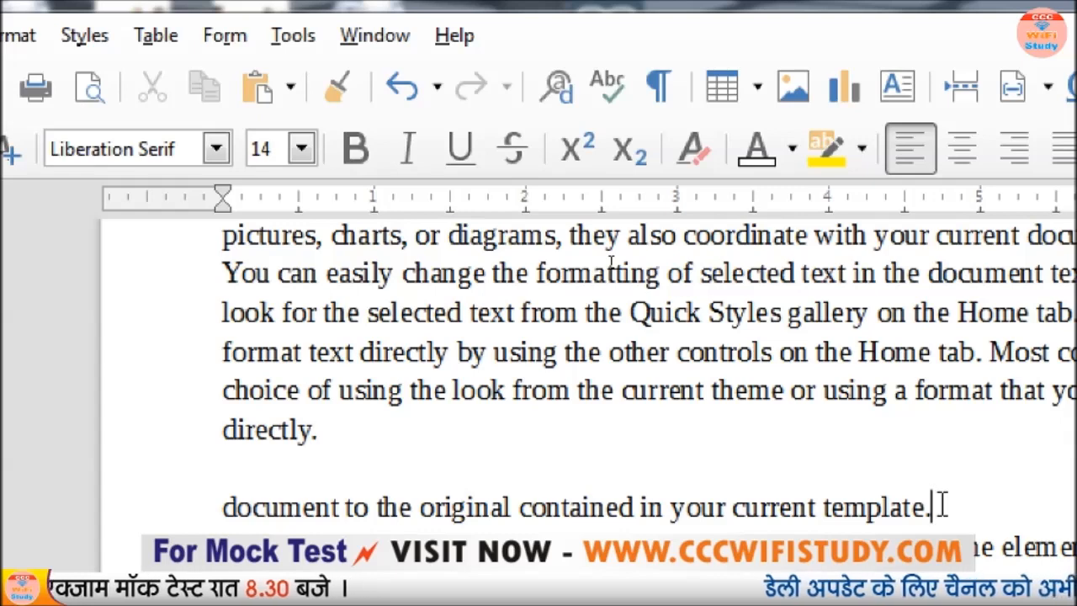
# - Copy the line "document to the original contained in your current template." and paste it on the empty line at the document's end
pyautogui.moveTo(943, 506); pyautogui.dragTo(181, 495)
pyautogui.hotkey('ctrl', 'c')
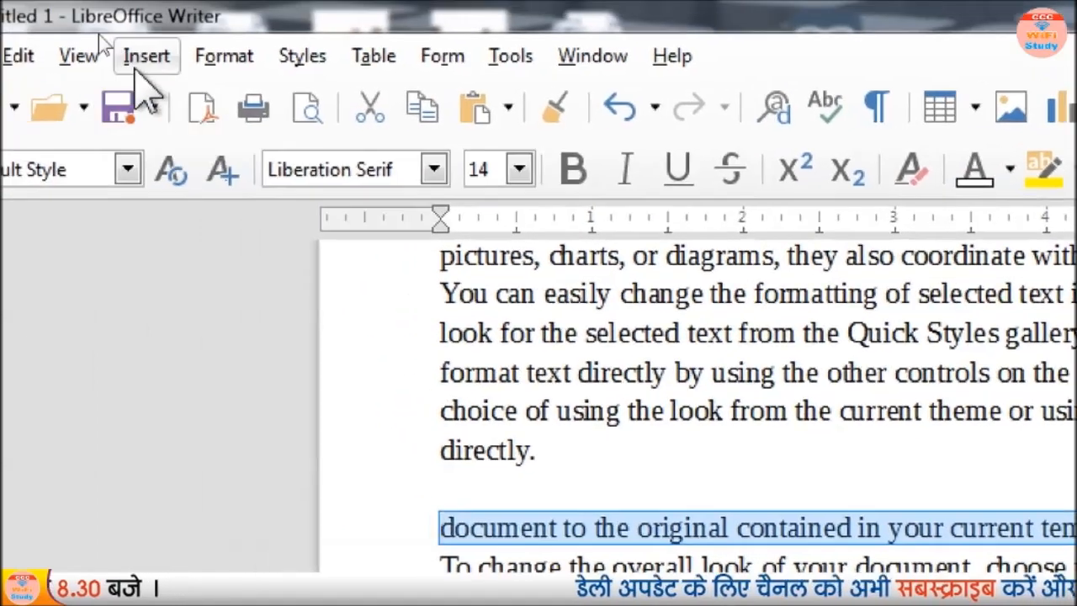
pyautogui.click(81, 54)
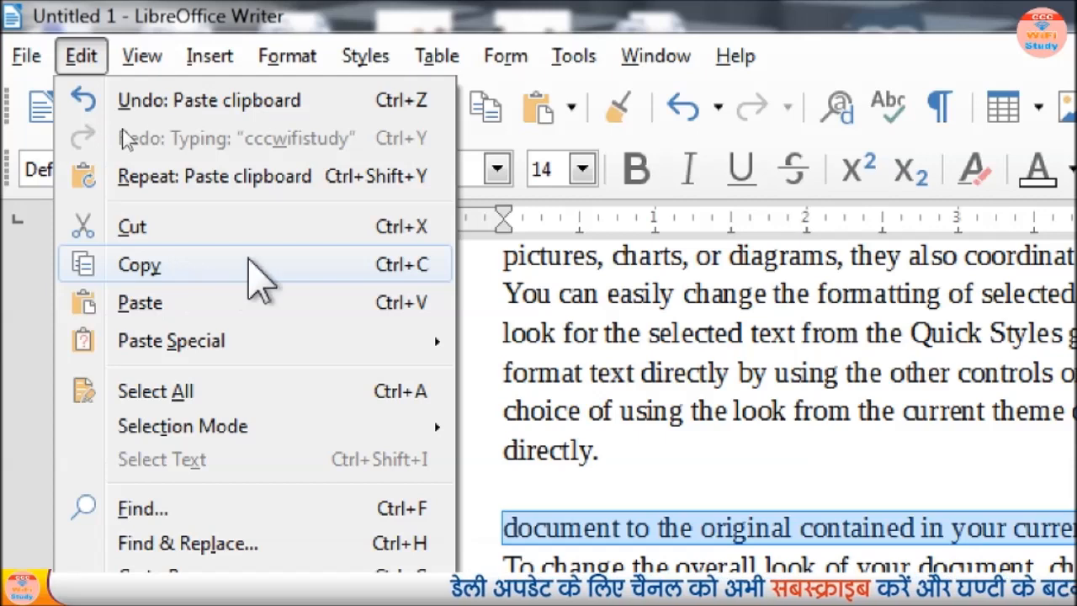
pyautogui.click(555, 294)
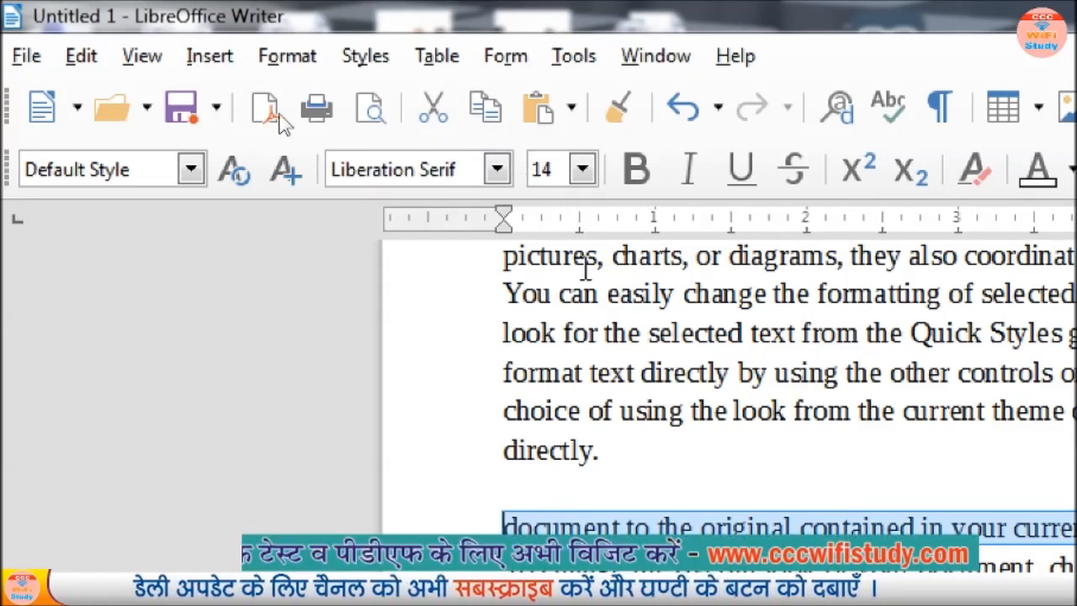
pyautogui.click(673, 497)
pyautogui.scroll(-5, 697, 517)
pyautogui.scroll(1, 697, 517)
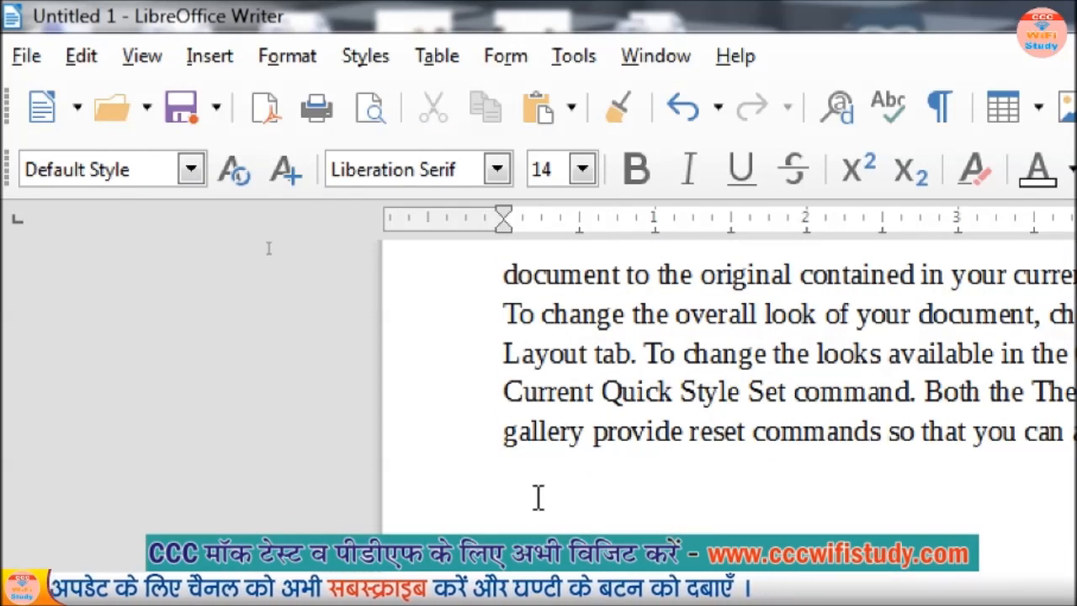
pyautogui.hotkey('ctrl', 'v')
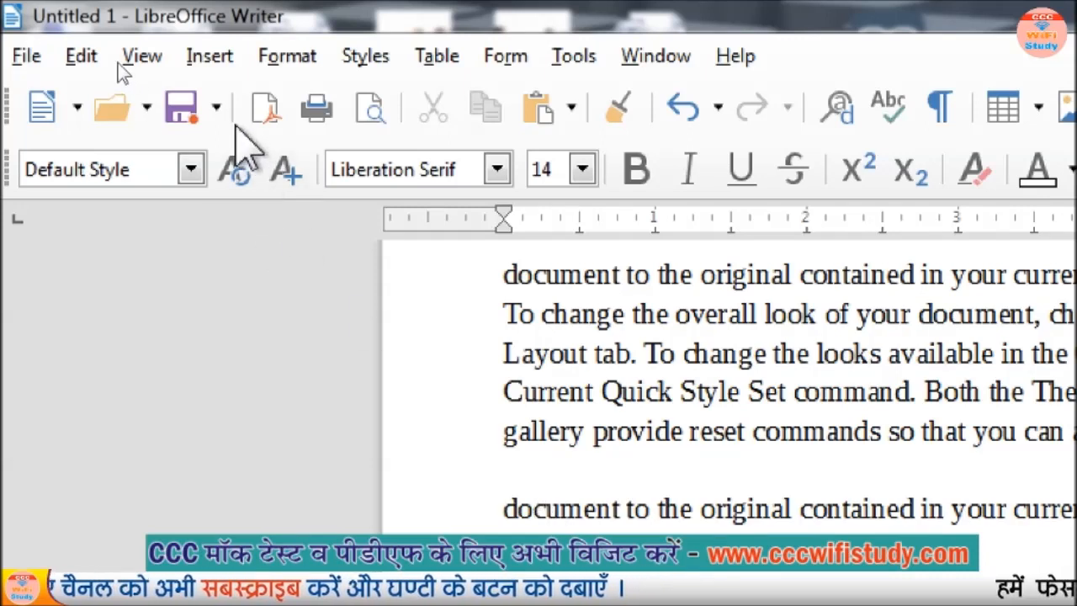
# - Review the paste commands, including the Paste Special options
pyautogui.click(77, 57)
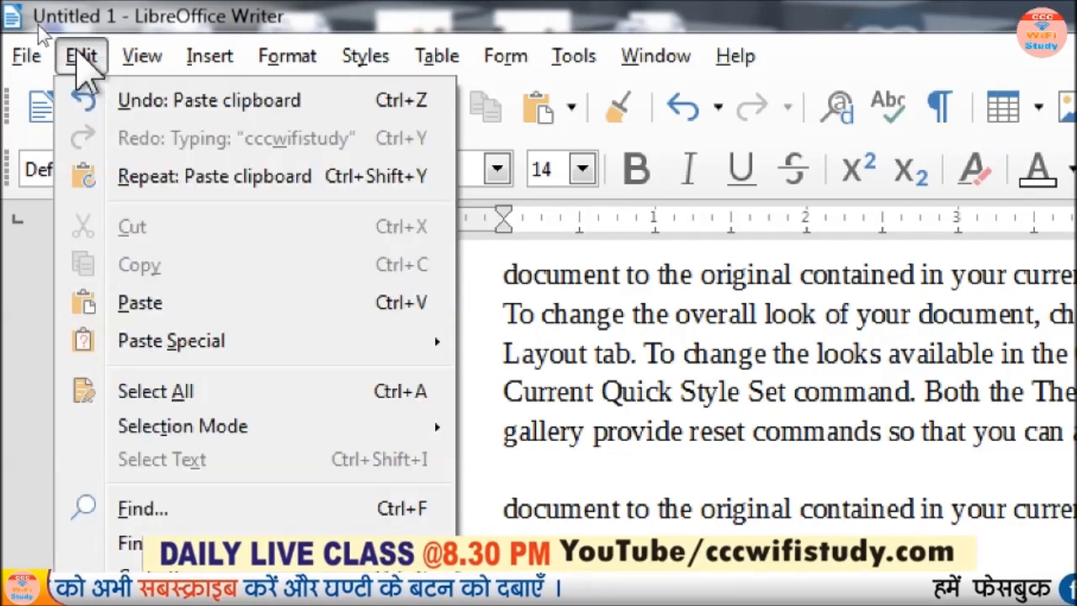
pyautogui.click(707, 516)
pyautogui.scroll(1, 711, 518)
pyautogui.scroll(2, 711, 517)
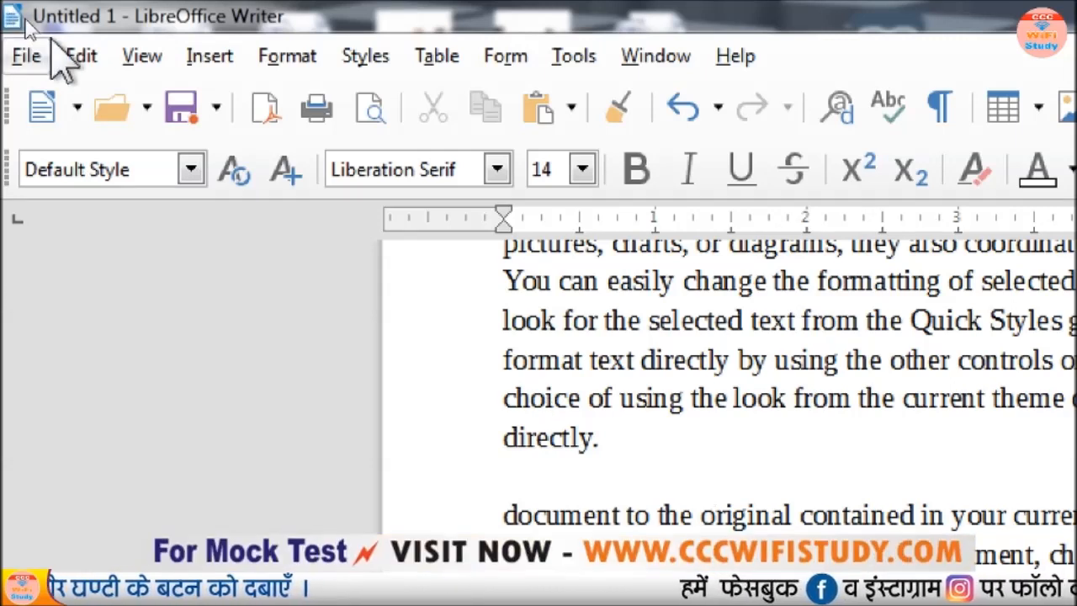
pyautogui.click(82, 55)
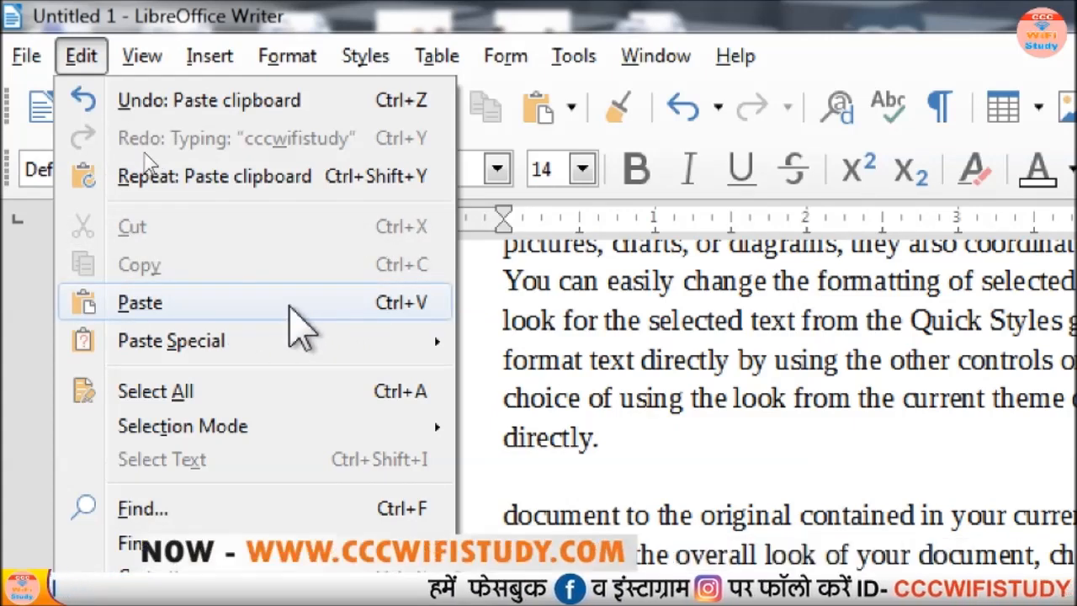
pyautogui.moveTo(171, 345)
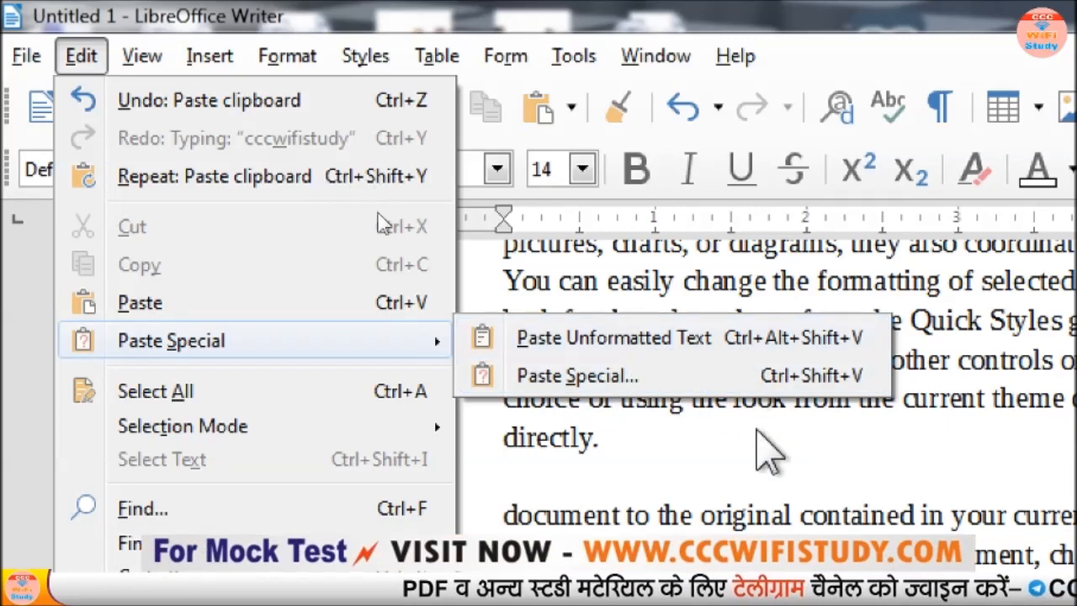
pyautogui.click(766, 459)
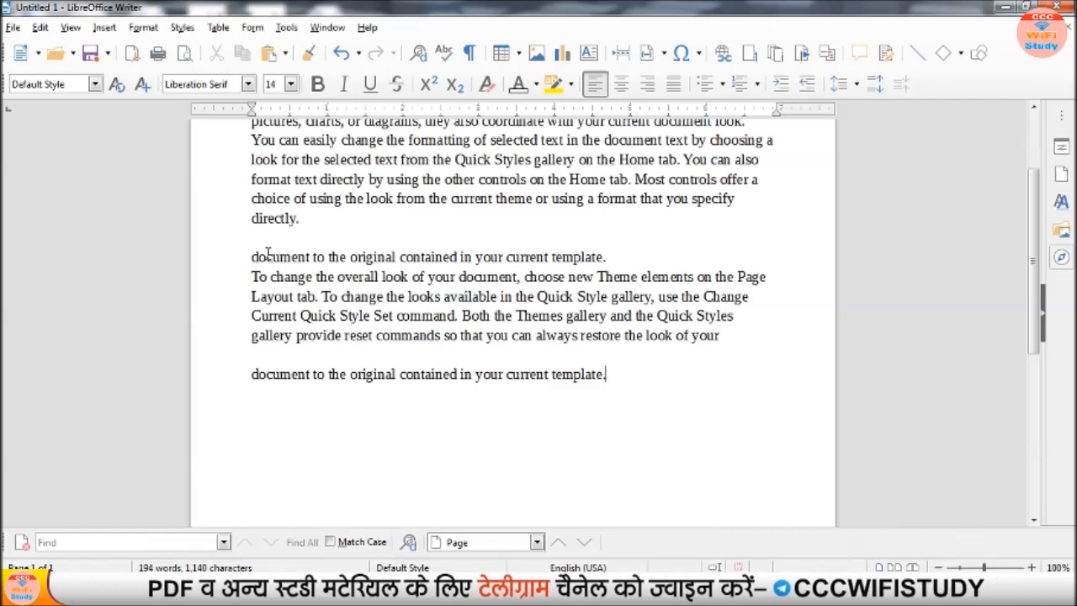
# - Format the line "document to the original contained in your current template" above "To change the overall look" as 22 pt, bold and orange
pyautogui.moveTo(252, 256); pyautogui.dragTo(604, 257)
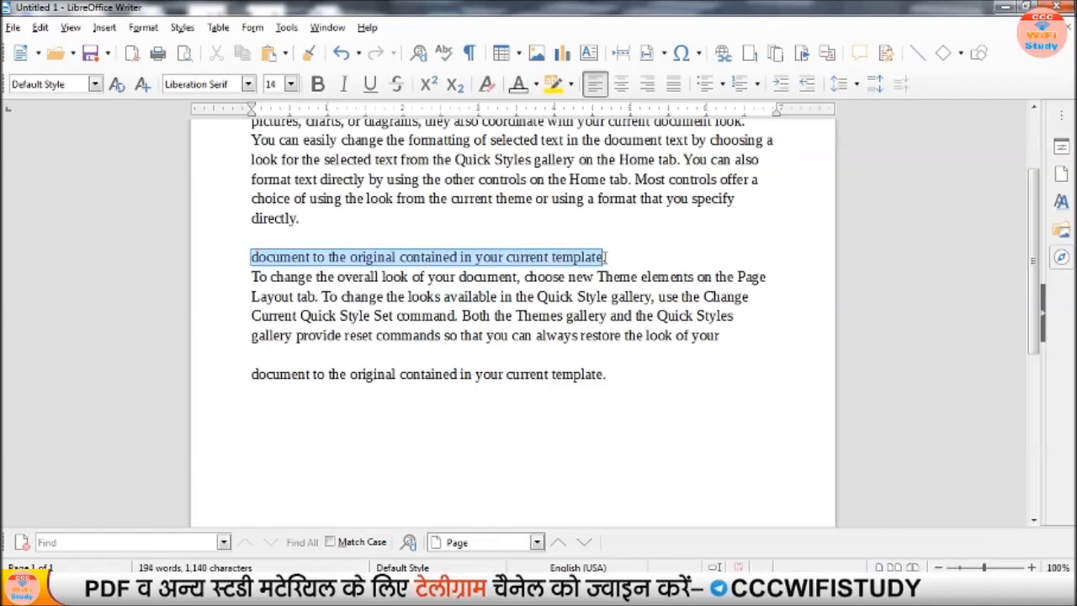
pyautogui.click(290, 84)
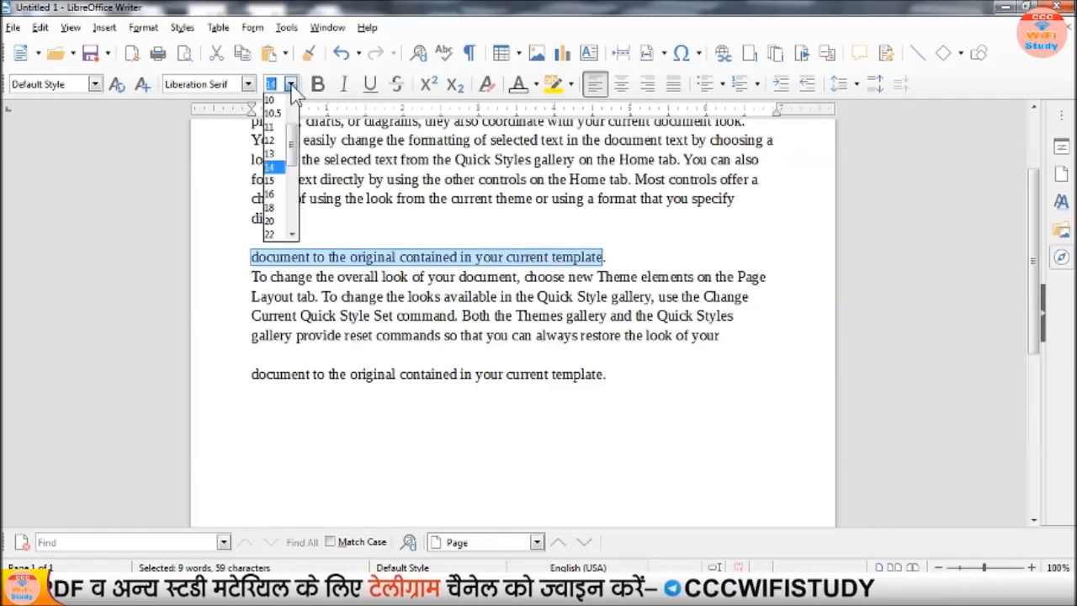
pyautogui.click(281, 237)
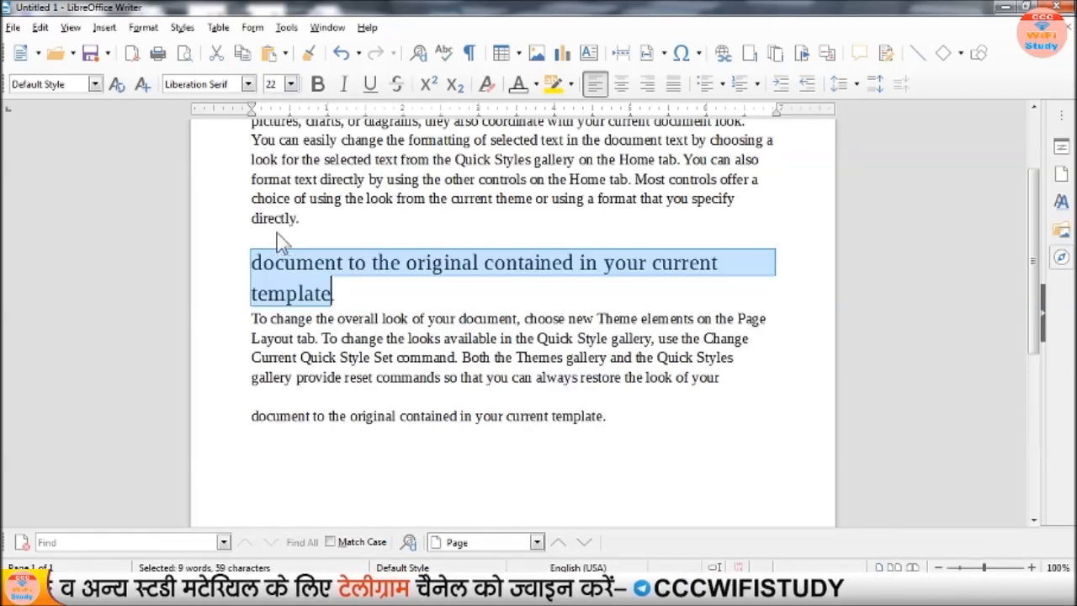
pyautogui.click(318, 84)
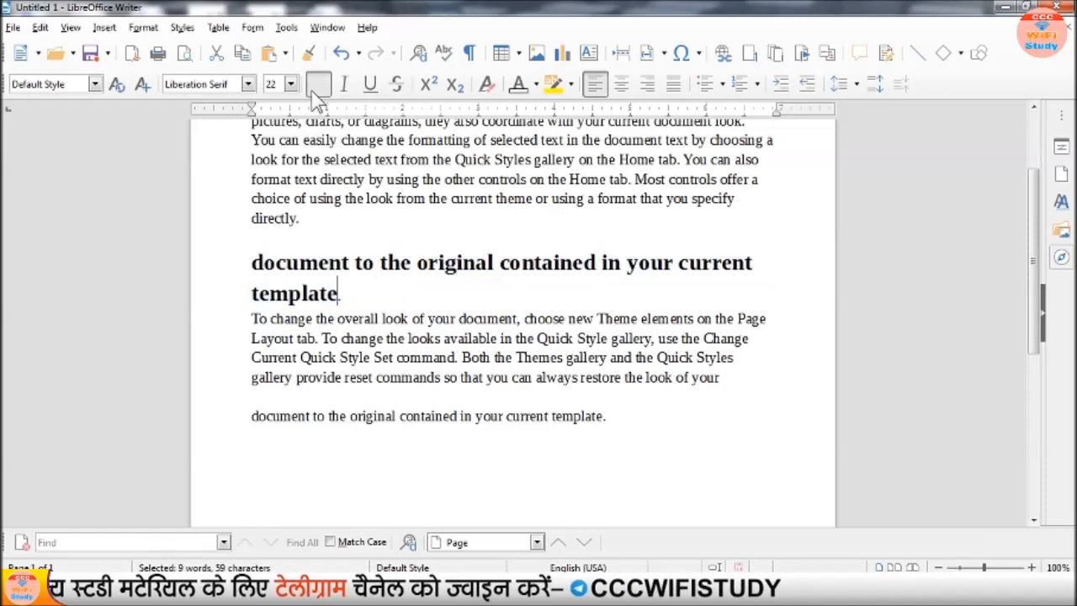
pyautogui.click(536, 84)
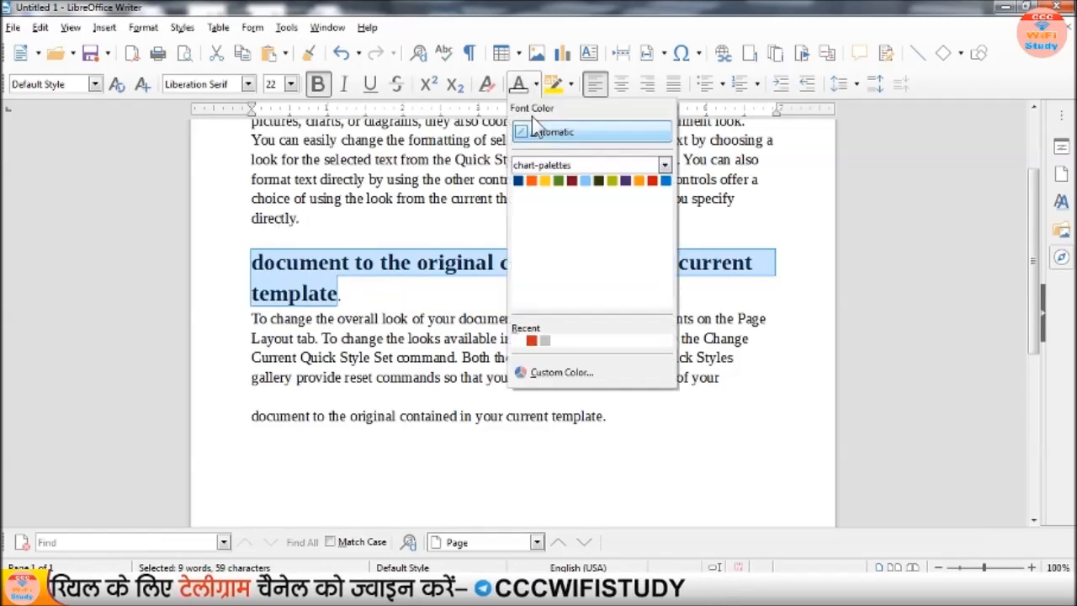
pyautogui.click(532, 180)
pyautogui.click(408, 299)
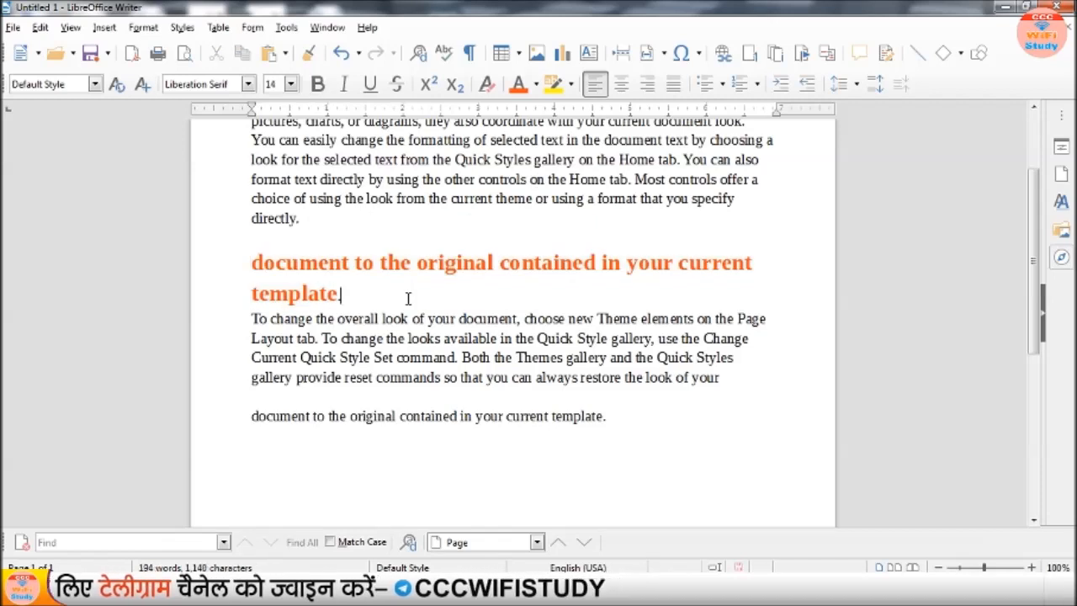
# - Copy the orange line and paste it as unformatted text on a new line at the document's end
pyautogui.moveTo(374, 179); pyautogui.dragTo(437, 182)
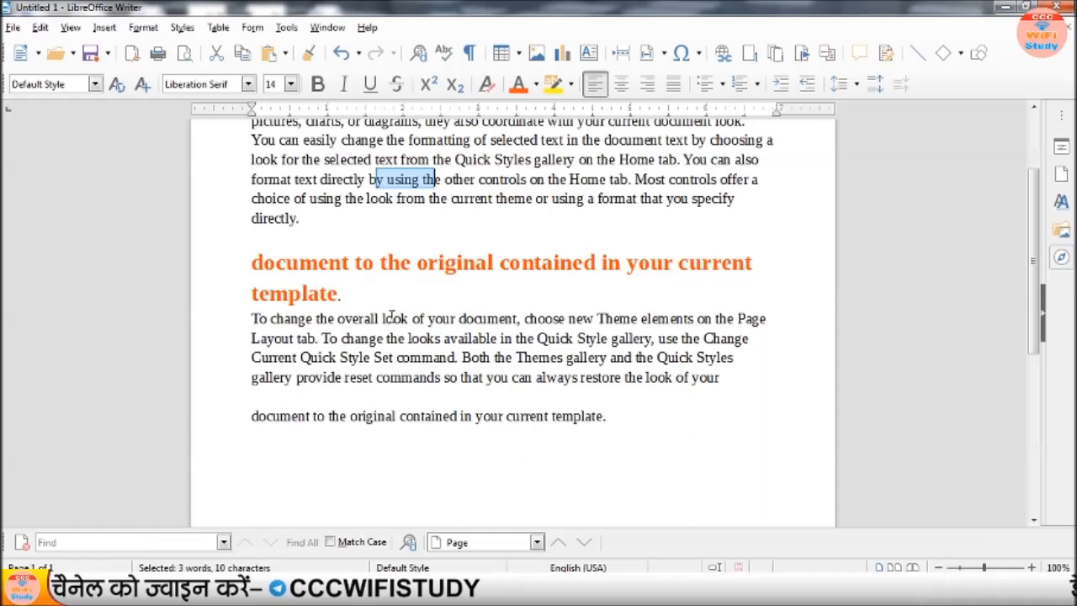
pyautogui.moveTo(342, 294); pyautogui.dragTo(252, 264)
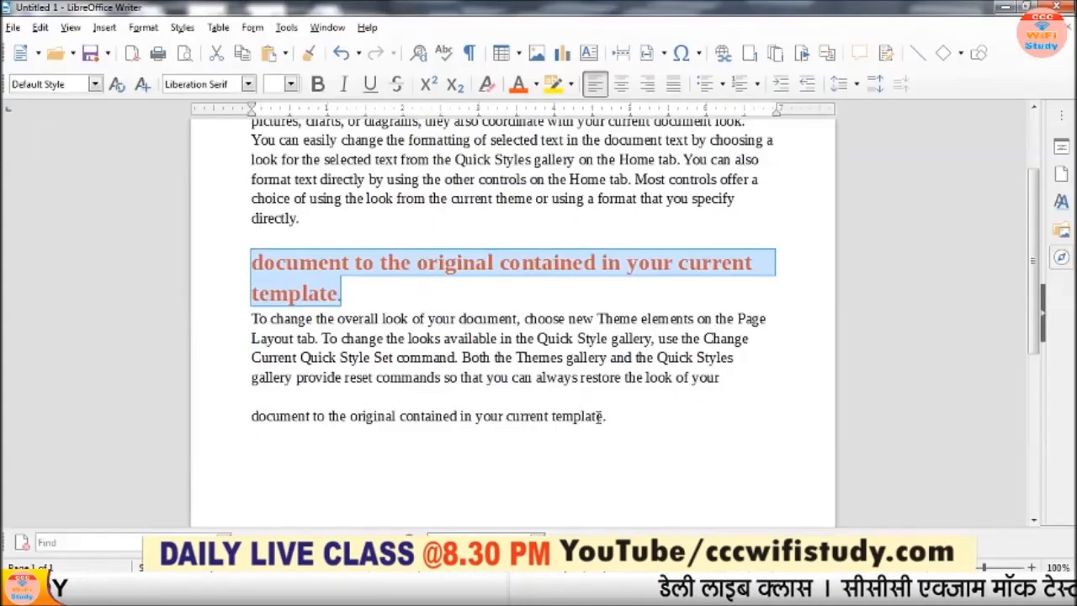
pyautogui.click(631, 428)
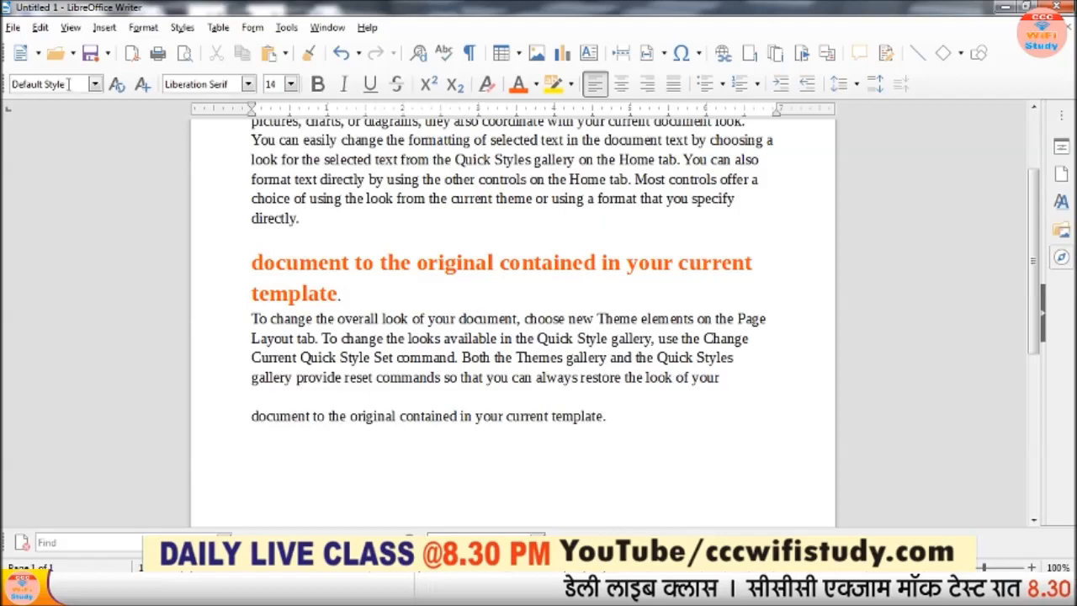
pyautogui.click(41, 29)
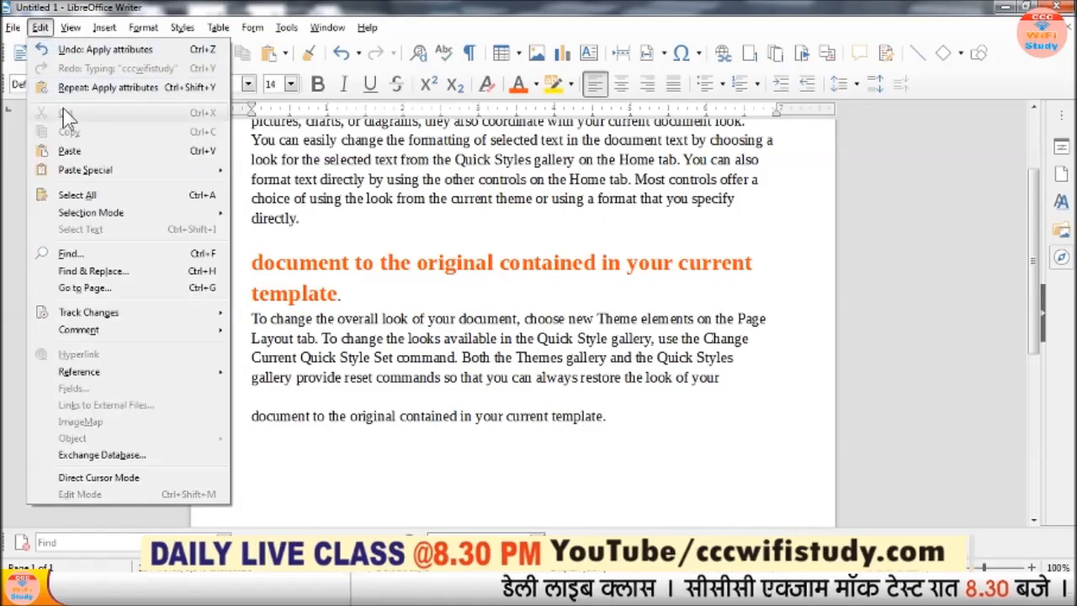
pyautogui.moveTo(80, 171)
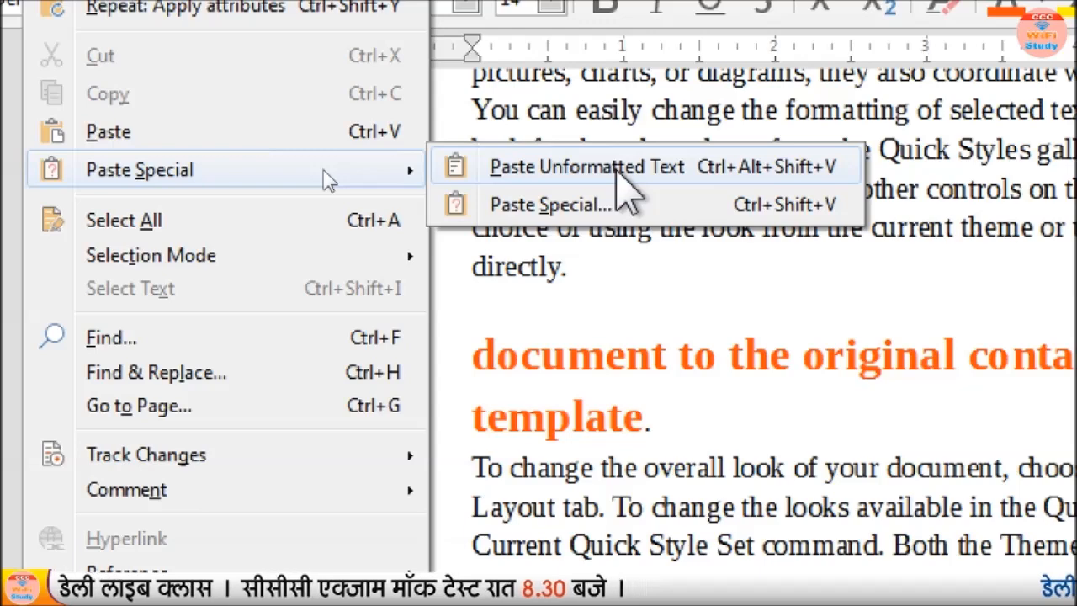
pyautogui.click(617, 168)
pyautogui.scroll(-2, 755, 322)
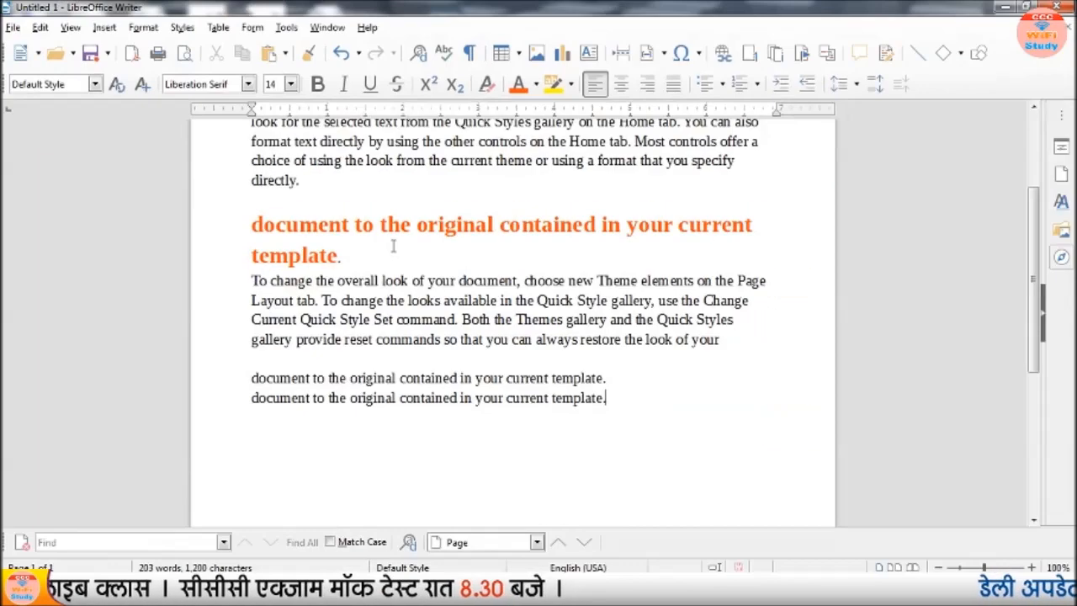
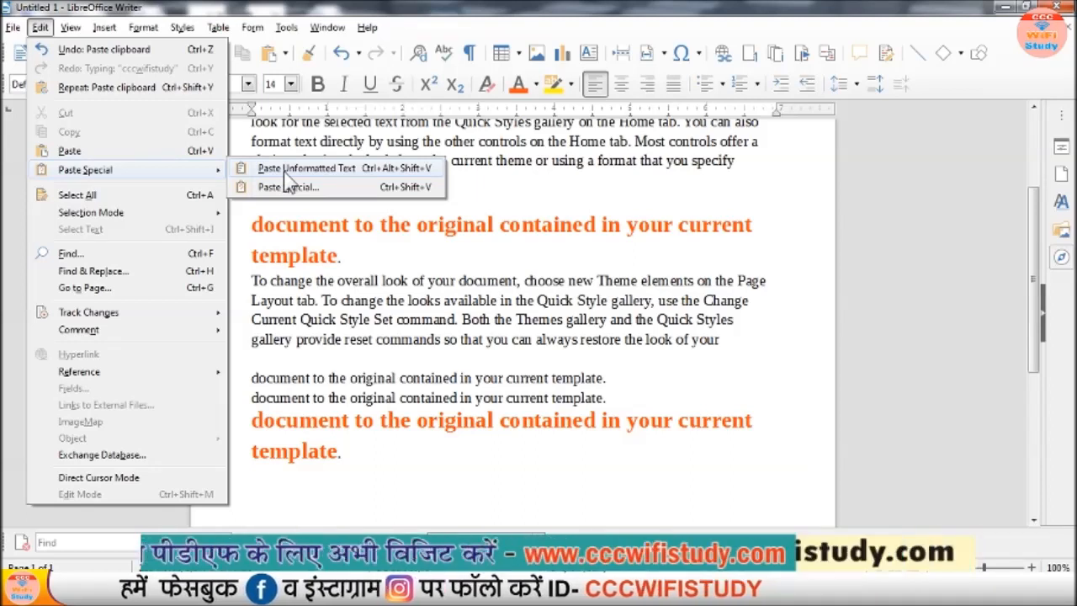
pyautogui.click(377, 257)
pyautogui.moveTo(368, 256); pyautogui.dragTo(250, 224)
pyautogui.click(371, 204)
pyautogui.moveTo(322, 160); pyautogui.dragTo(499, 165)
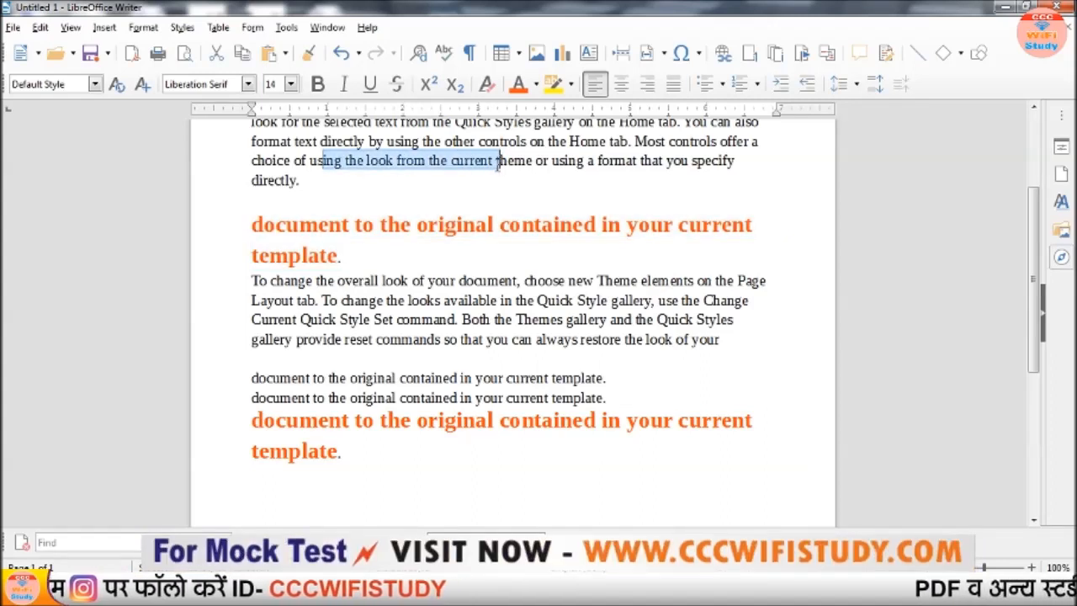
pyautogui.moveTo(394, 256); pyautogui.dragTo(251, 234)
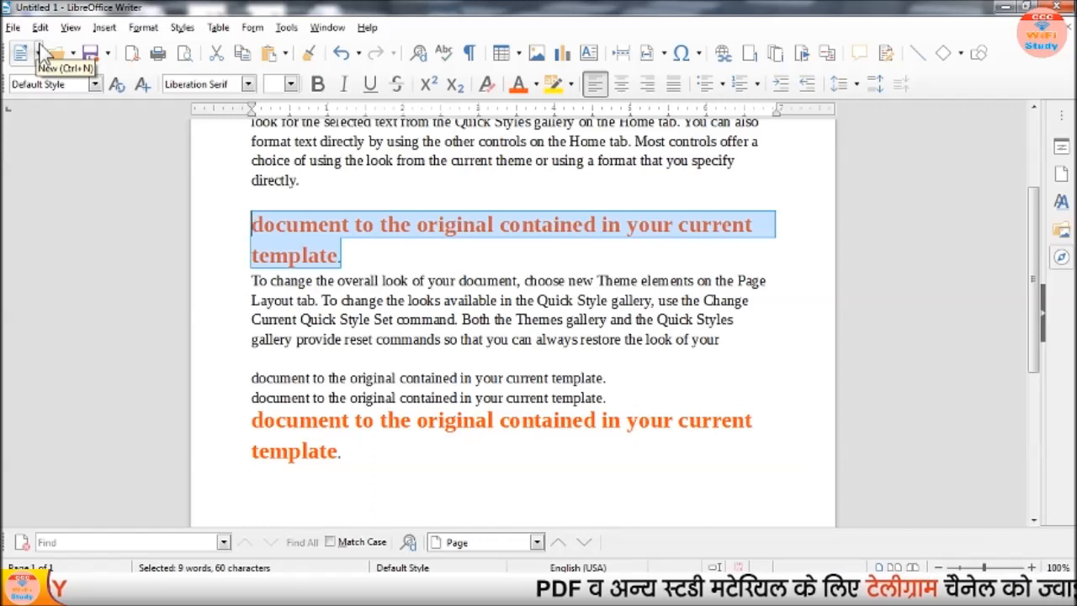
pyautogui.click(330, 226)
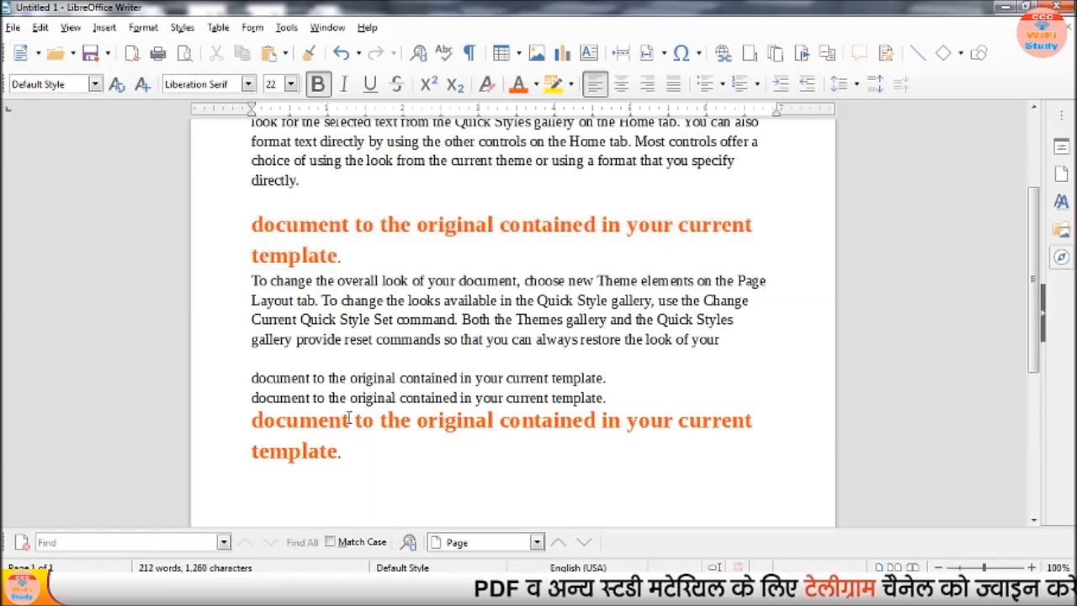
# - With the last orange line selected, look through the HTML, DDE link and Unformatted text formats in Paste Special, and cancel without pasting
pyautogui.moveTo(365, 474); pyautogui.dragTo(255, 431)
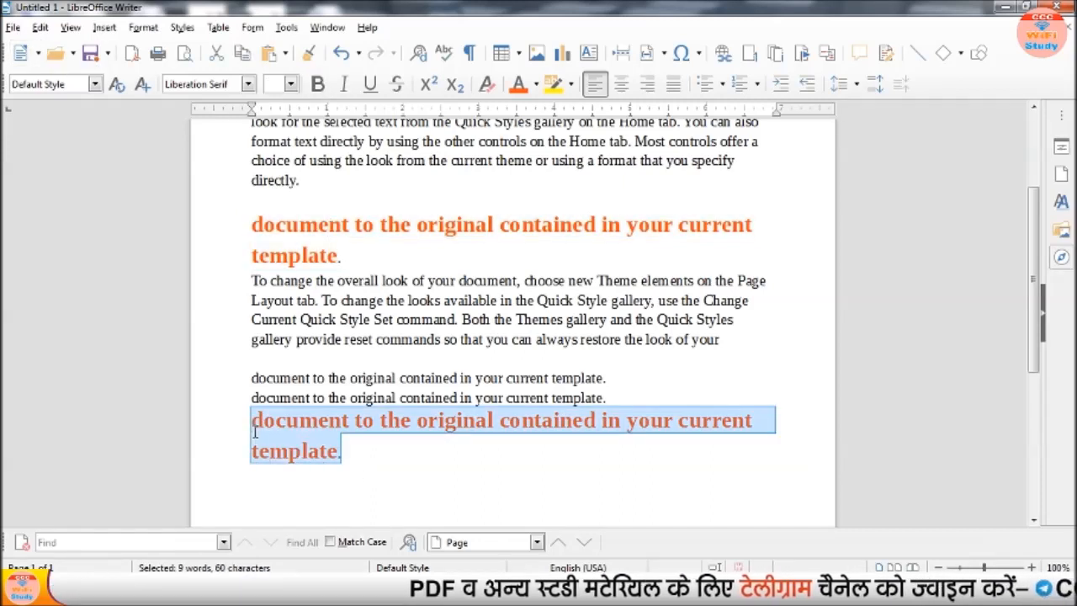
pyautogui.click(38, 32)
pyautogui.moveTo(101, 169)
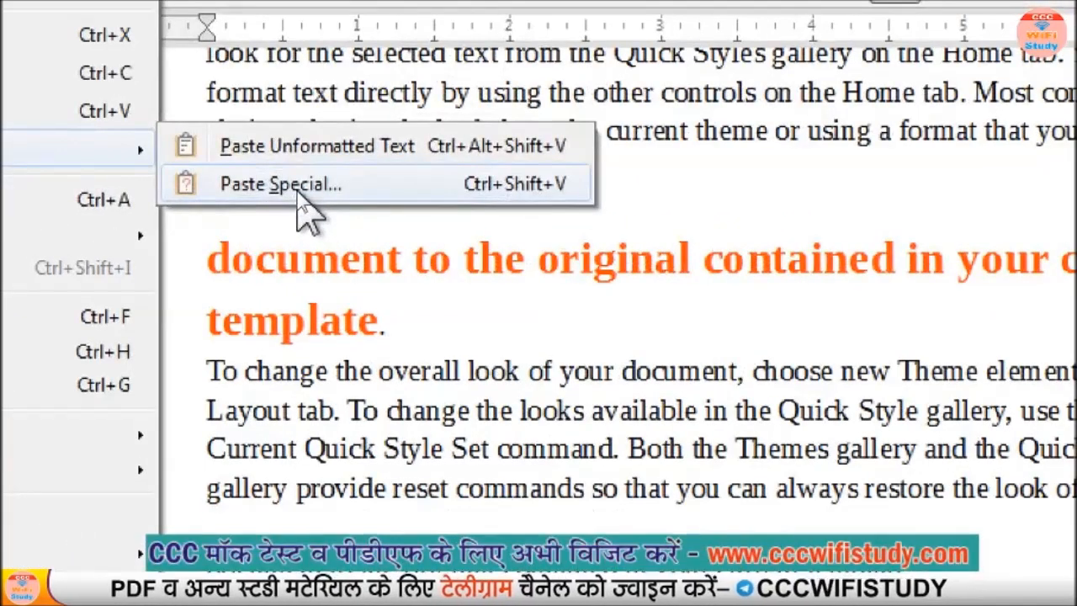
pyautogui.click(297, 189)
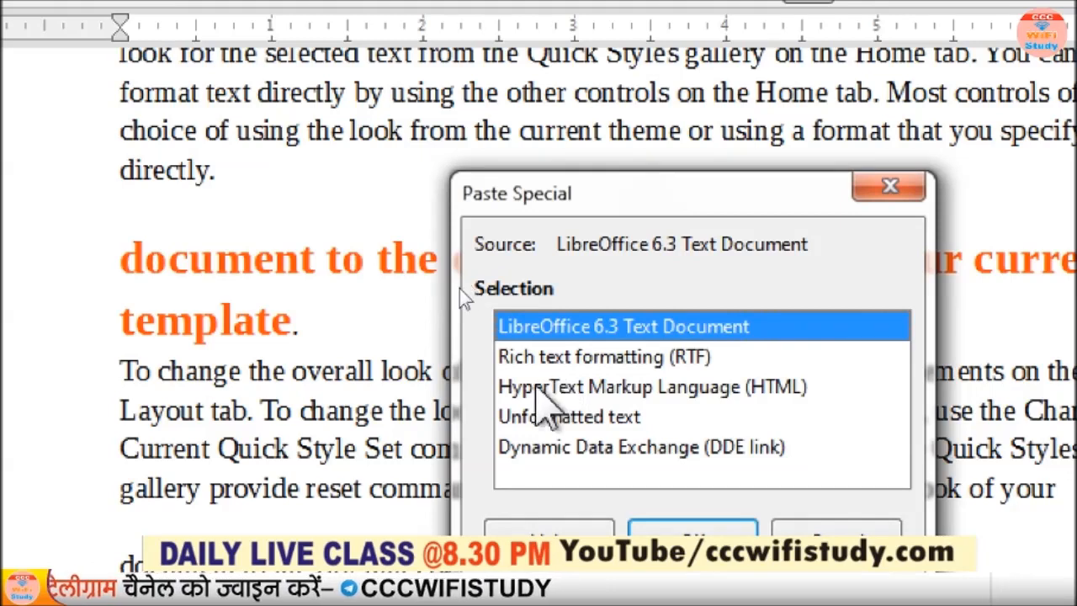
pyautogui.click(531, 396)
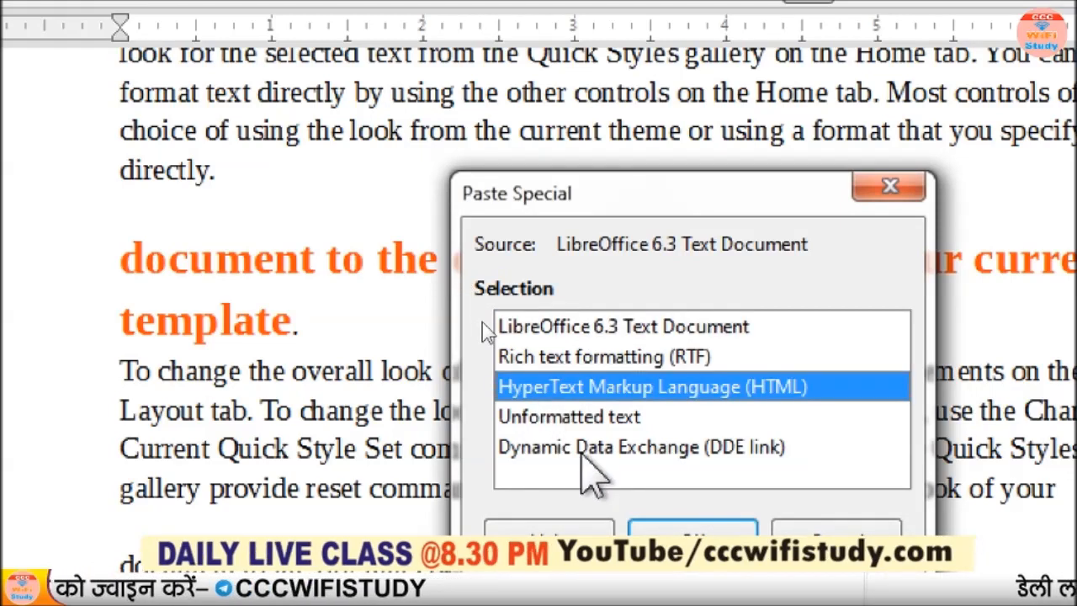
pyautogui.click(581, 453)
pyautogui.click(579, 425)
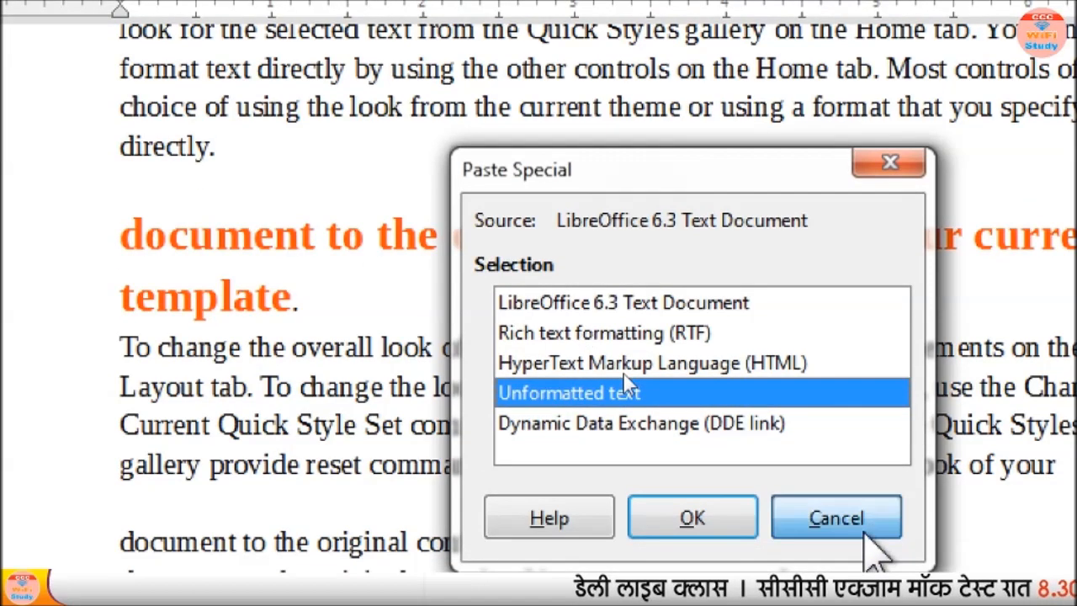
pyautogui.click(833, 540)
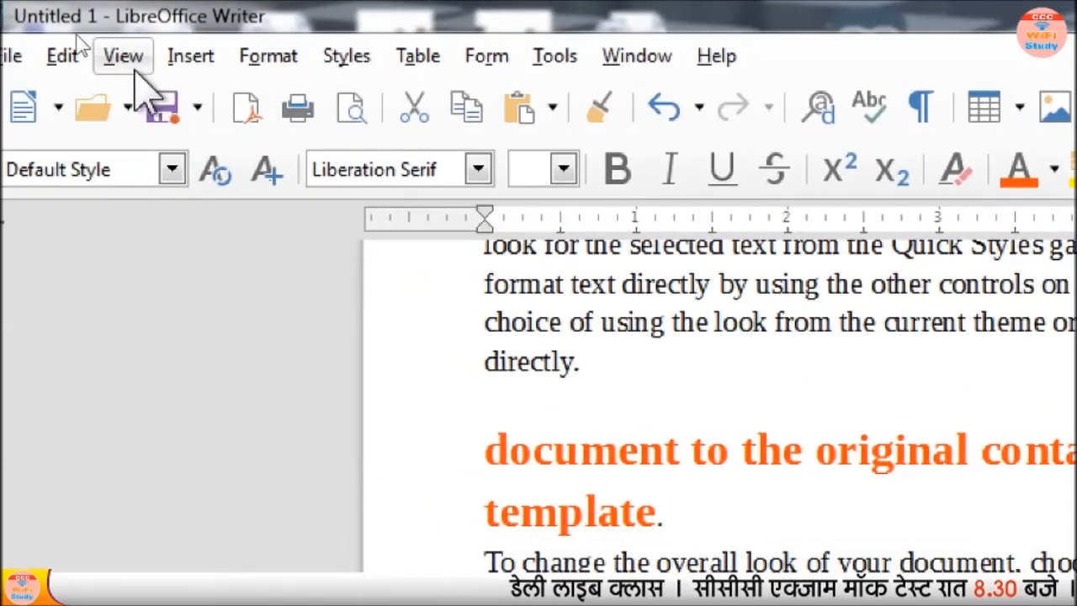
# - Review the Paste Unformatted Text and Paste Special commands along with their keyboard shortcuts
pyautogui.click(82, 56)
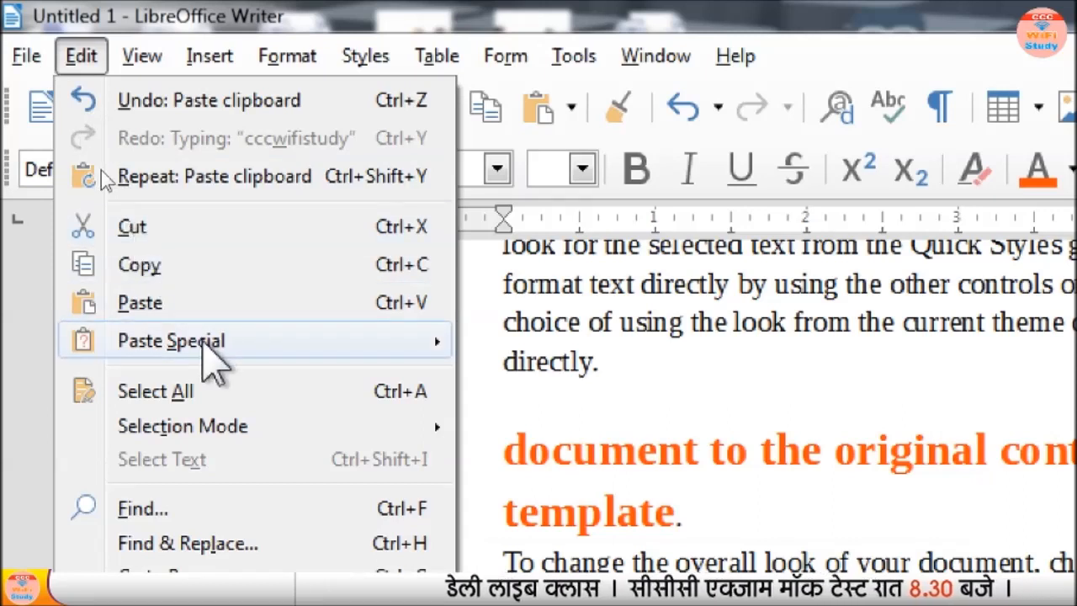
pyautogui.moveTo(323, 347)
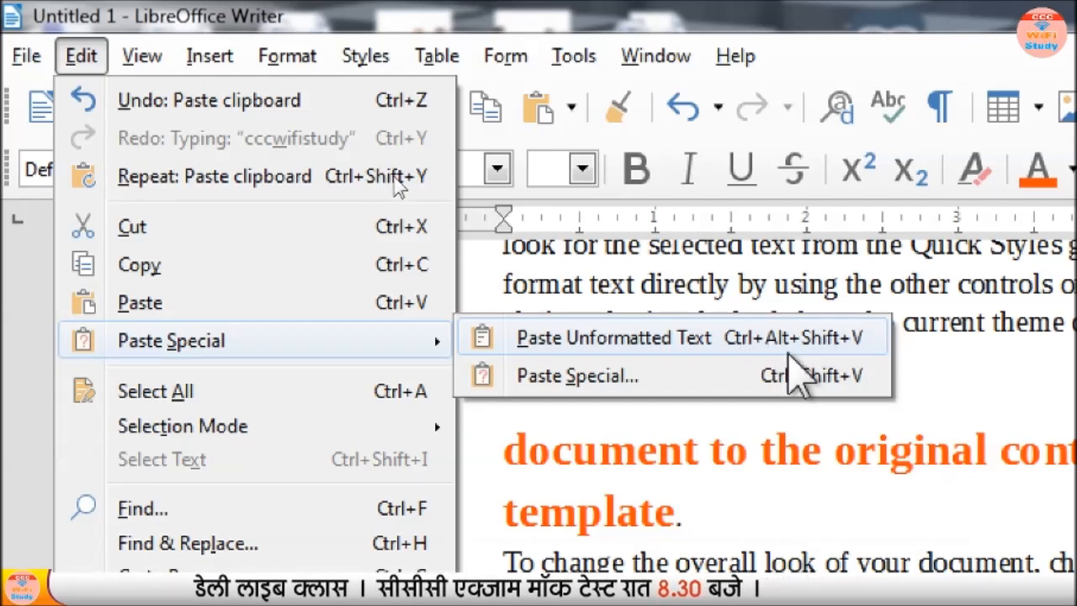
pyautogui.click(799, 476)
pyautogui.click(738, 455)
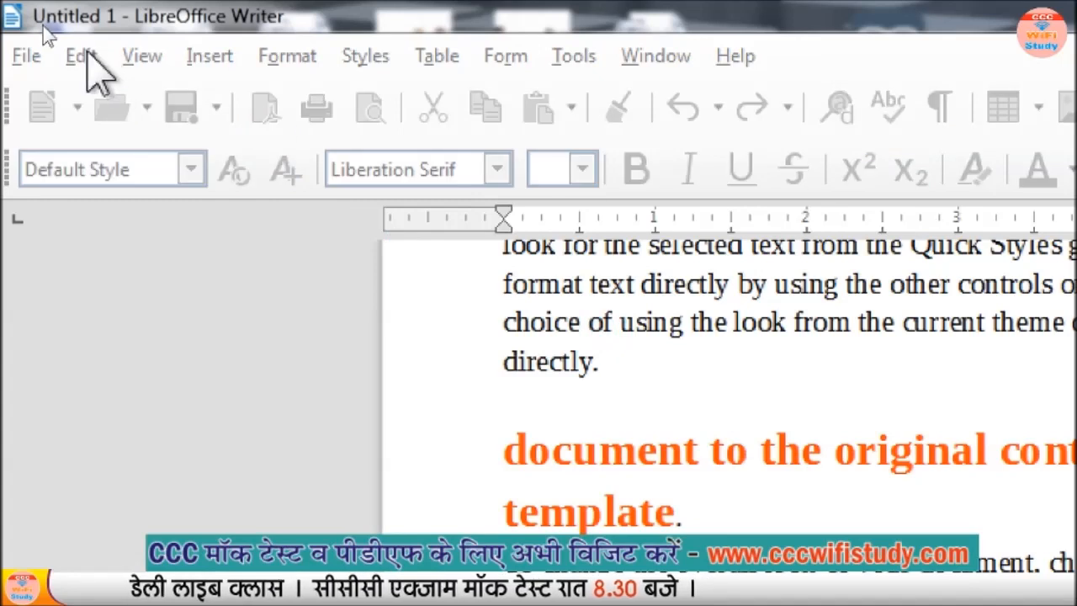
pyautogui.click(576, 446)
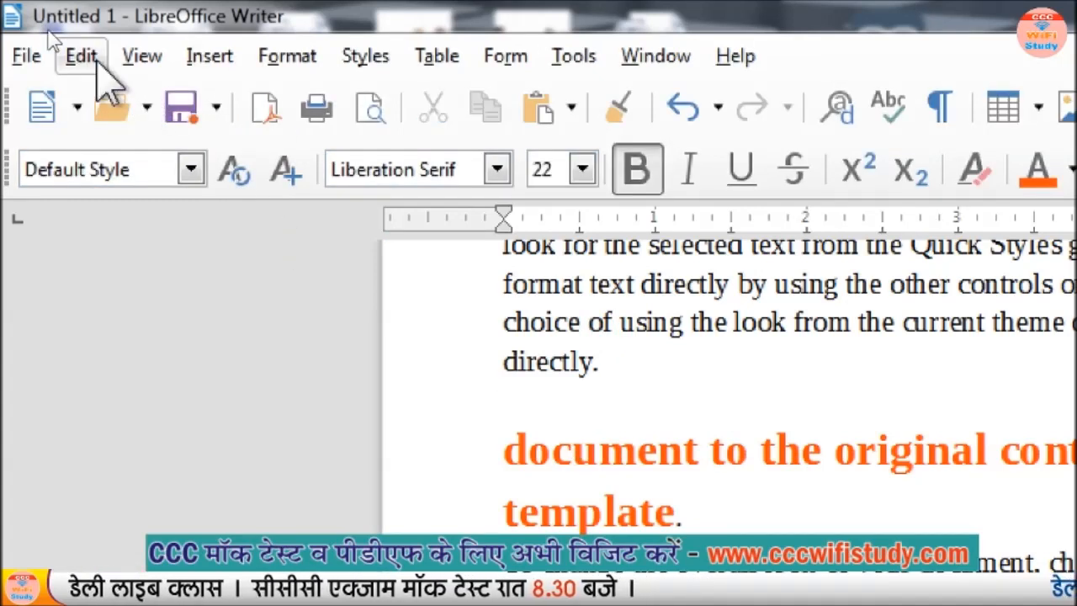
# - Look up the Select All command, select the entire document text with it, and clear the selection
pyautogui.click(82, 57)
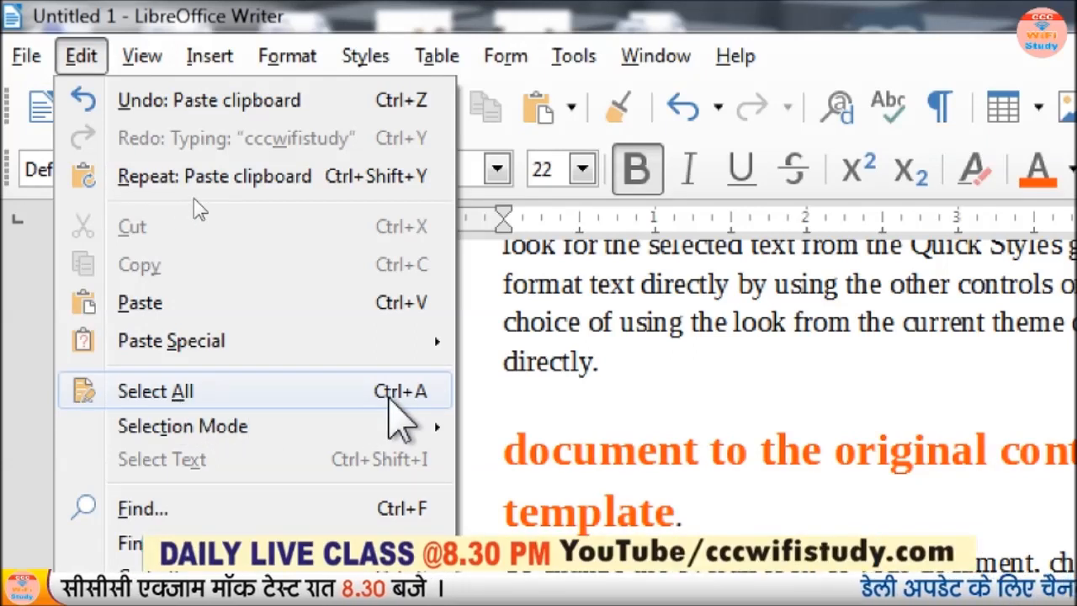
pyautogui.click(667, 463)
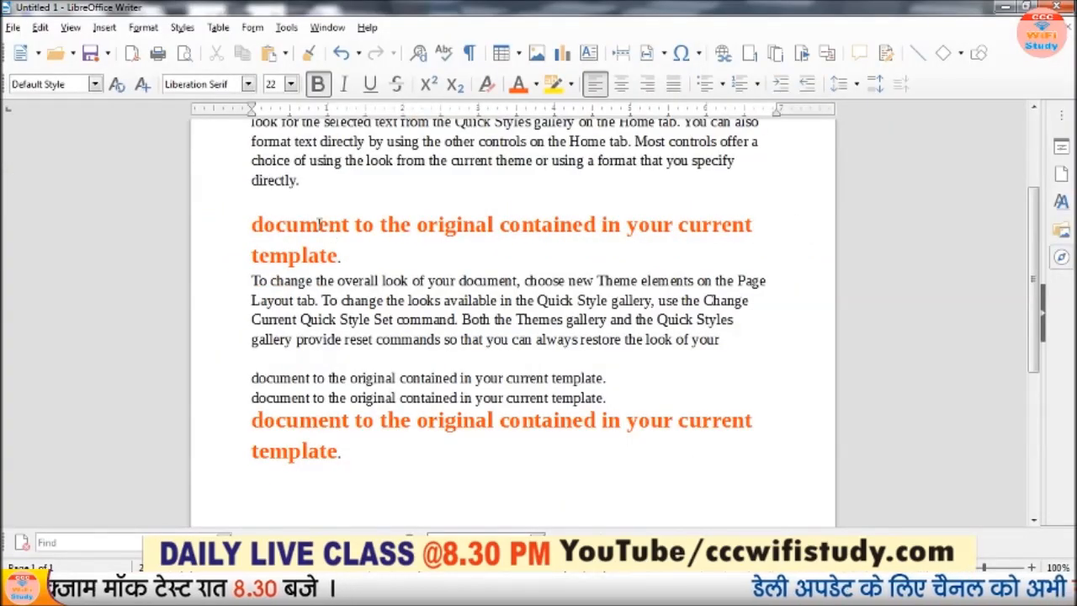
pyautogui.scroll(3, 667, 467)
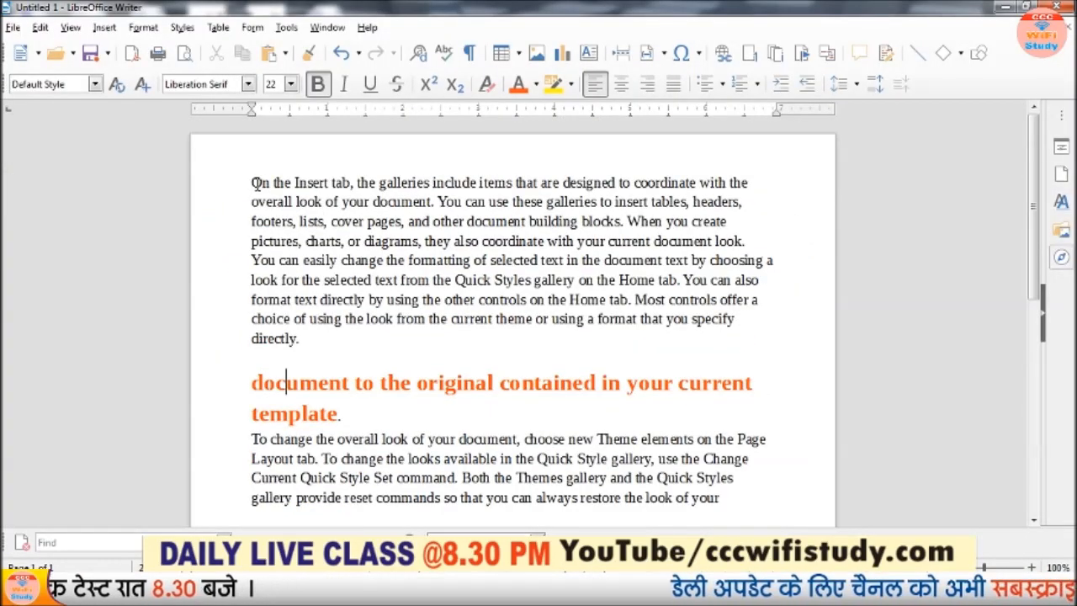
pyautogui.moveTo(255, 182); pyautogui.dragTo(543, 455)
pyautogui.click(524, 413)
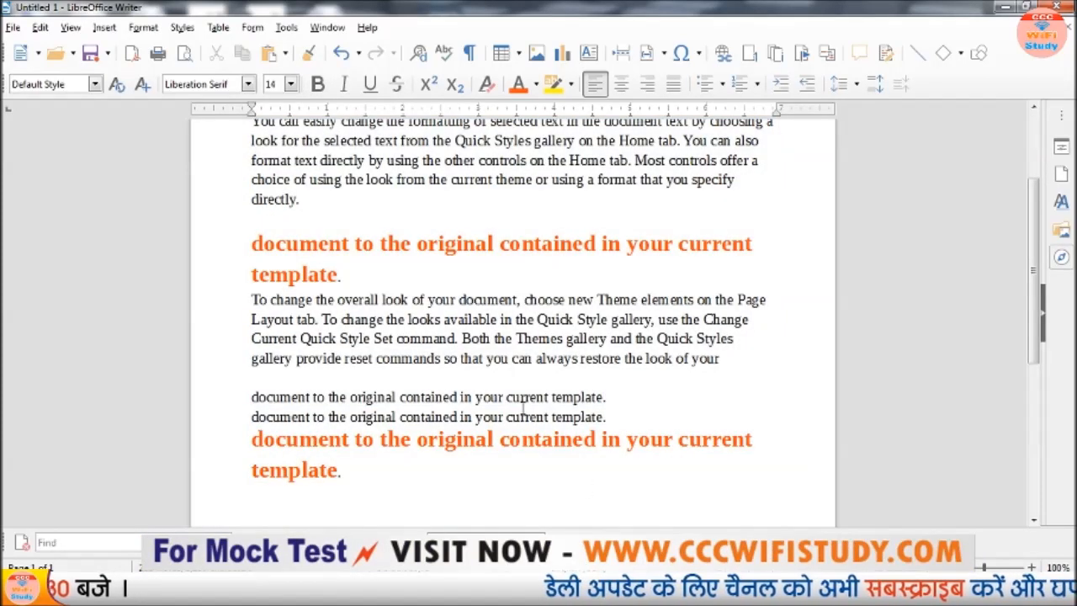
pyautogui.hotkey('ctrl', 'a')
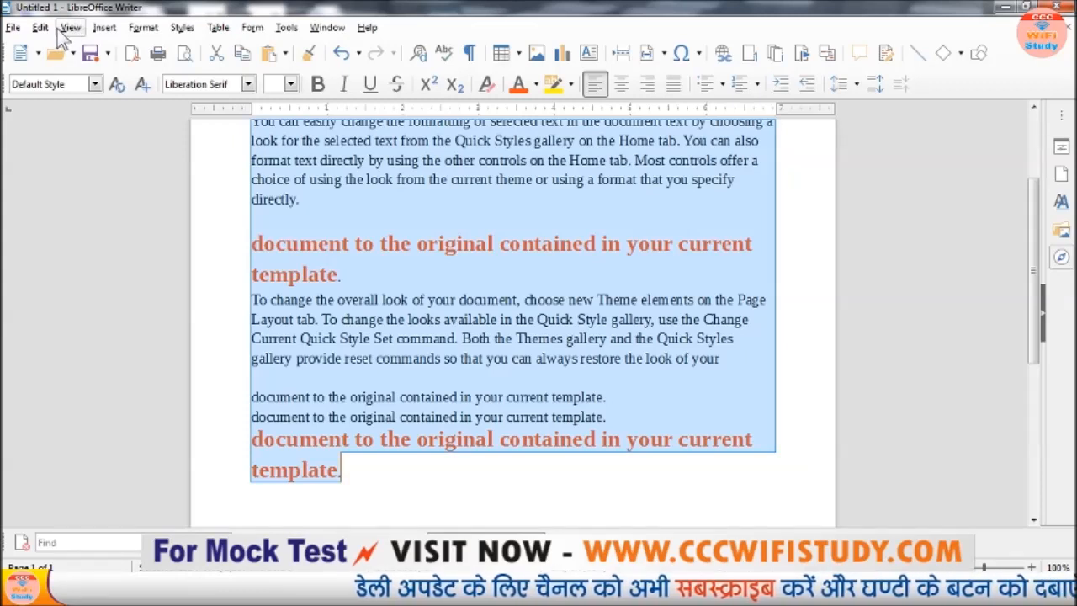
pyautogui.click(305, 224)
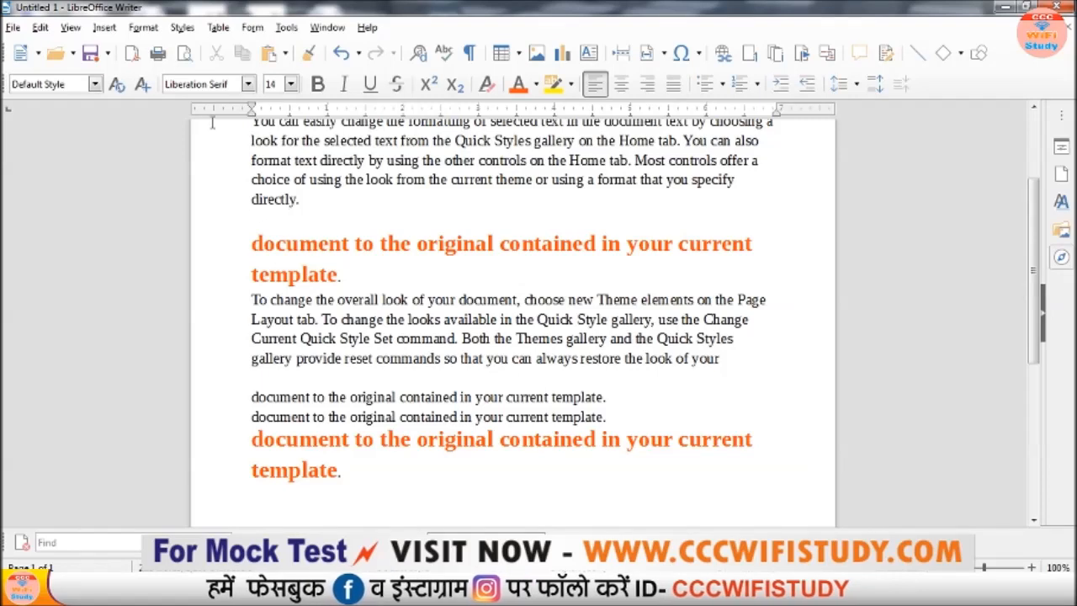
# - Switch to the CCC syllabus PDF in the browser and examine the cell editing and formatting topics under Manipulation of Cells & Sheet
pyautogui.click(41, 27)
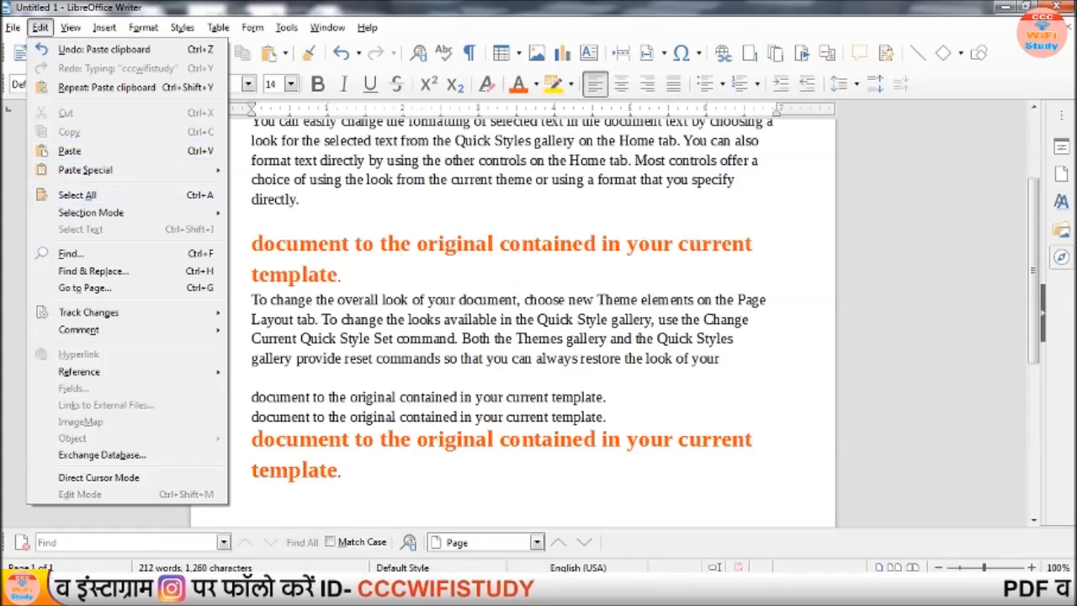
pyautogui.press('Escape')
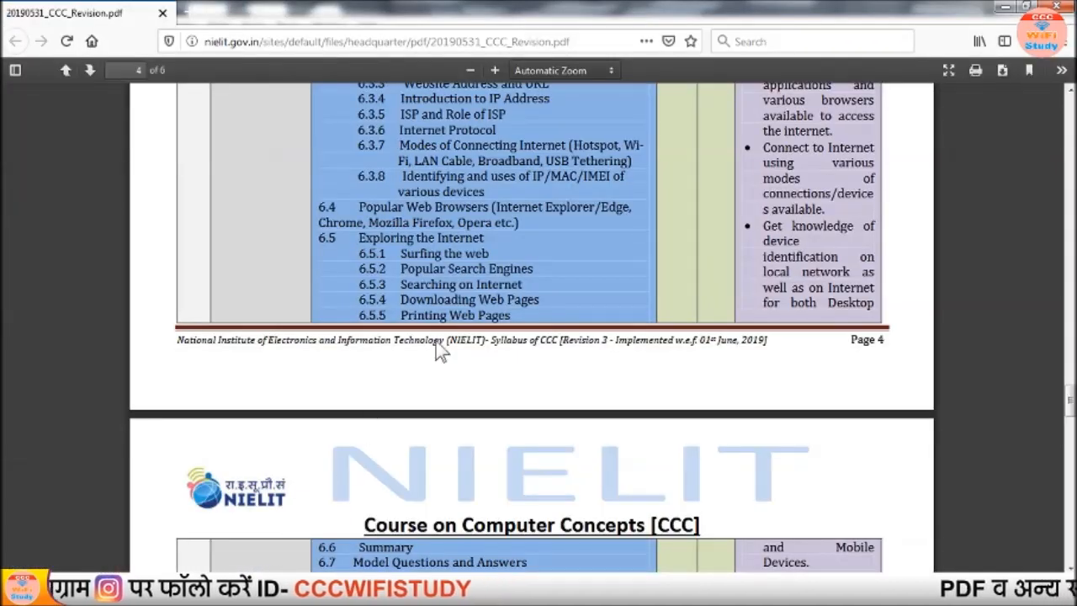
pyautogui.scroll(8, 436, 339)
pyautogui.scroll(12, 438, 337)
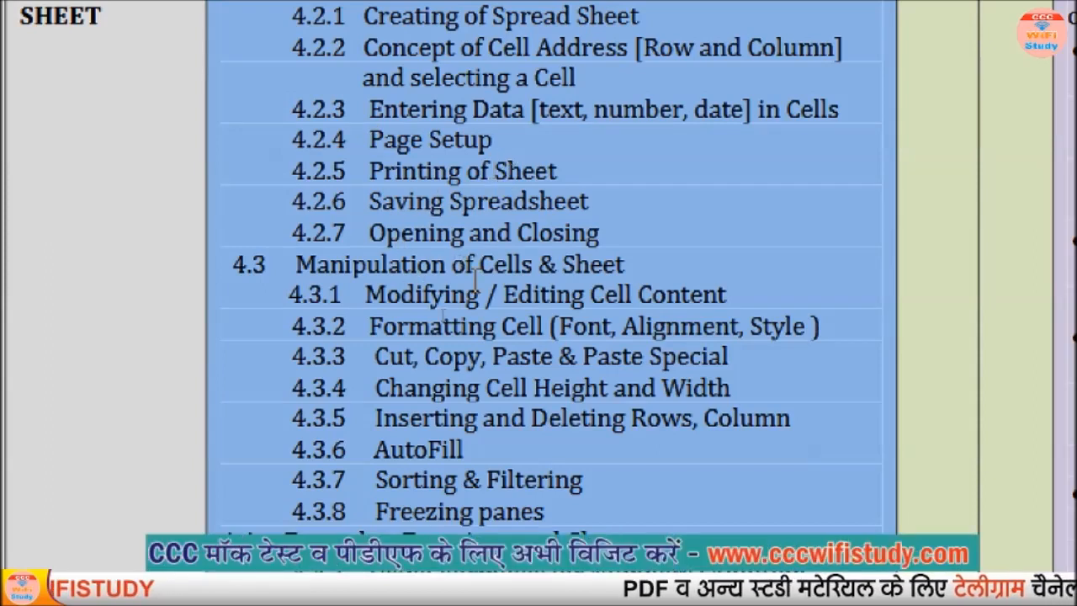
pyautogui.moveTo(367, 290); pyautogui.dragTo(733, 319)
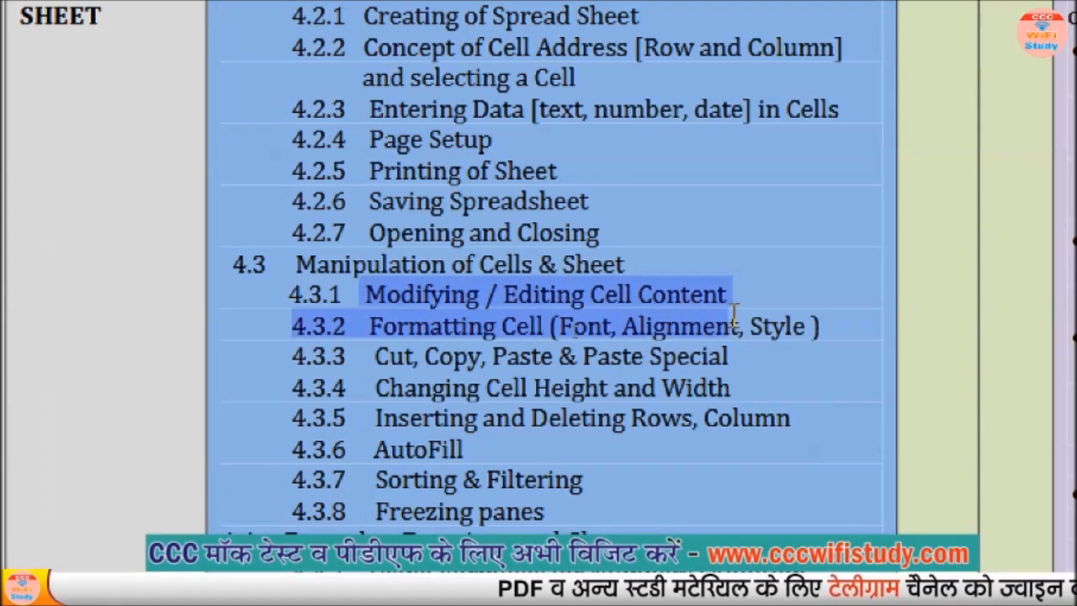
pyautogui.click(734, 316)
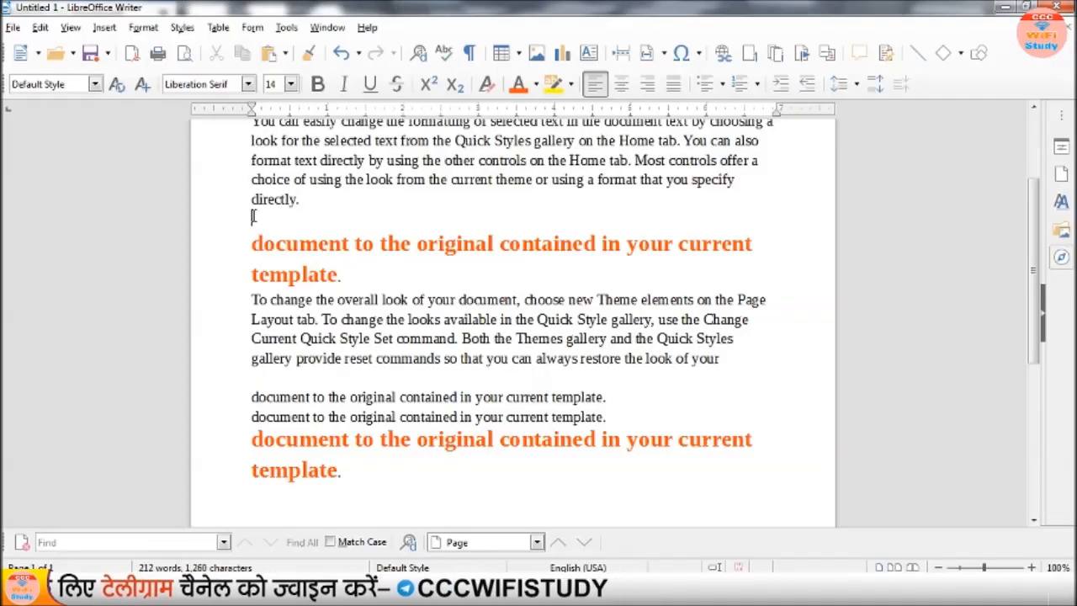
# - Start a new line after the last orange line and insert a Default Style table with 2 columns and 2 rows
pyautogui.scroll(3, 505, 336)
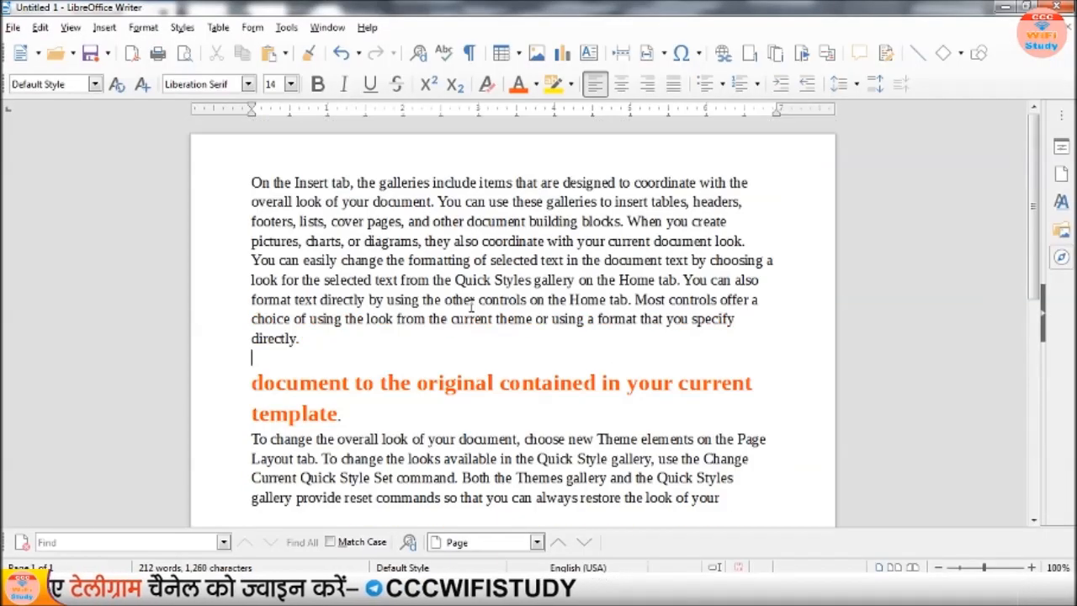
pyautogui.scroll(-5, 463, 305)
pyautogui.click(394, 390)
pyautogui.press('Return')
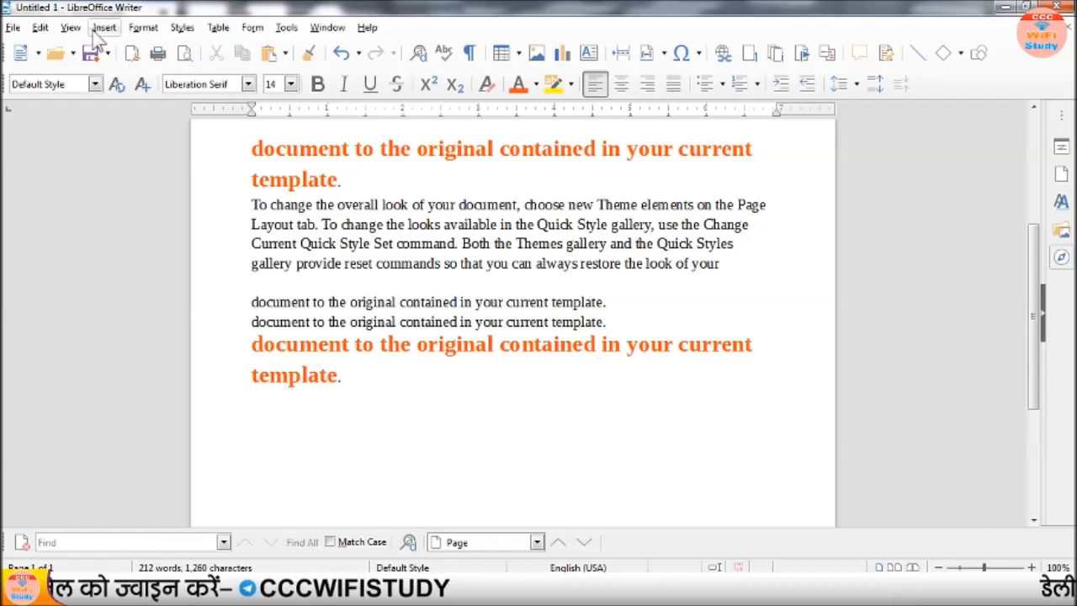
pyautogui.click(41, 28)
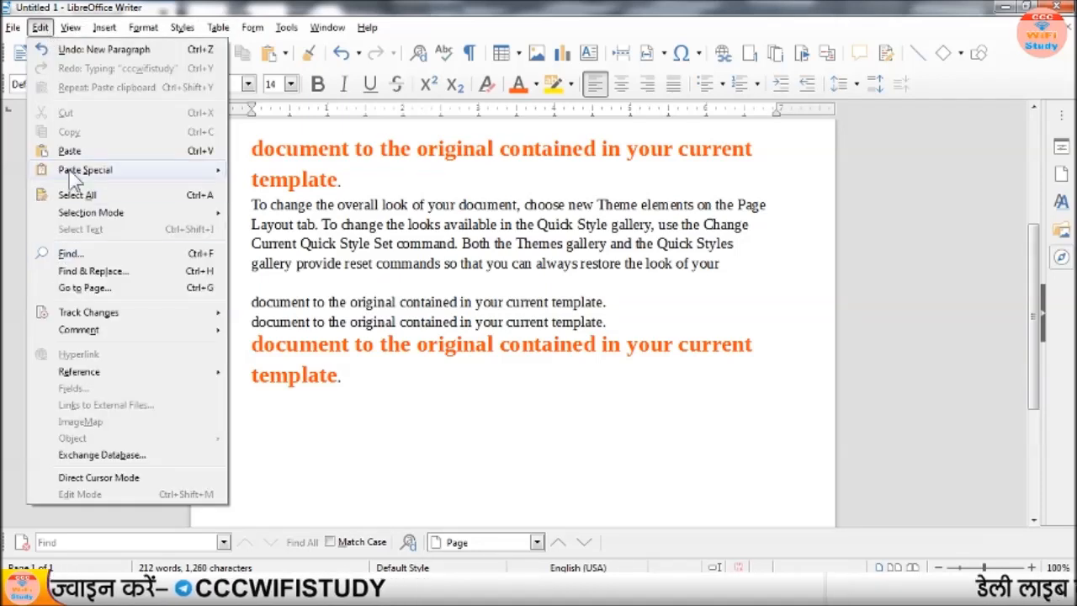
pyautogui.moveTo(72, 28)
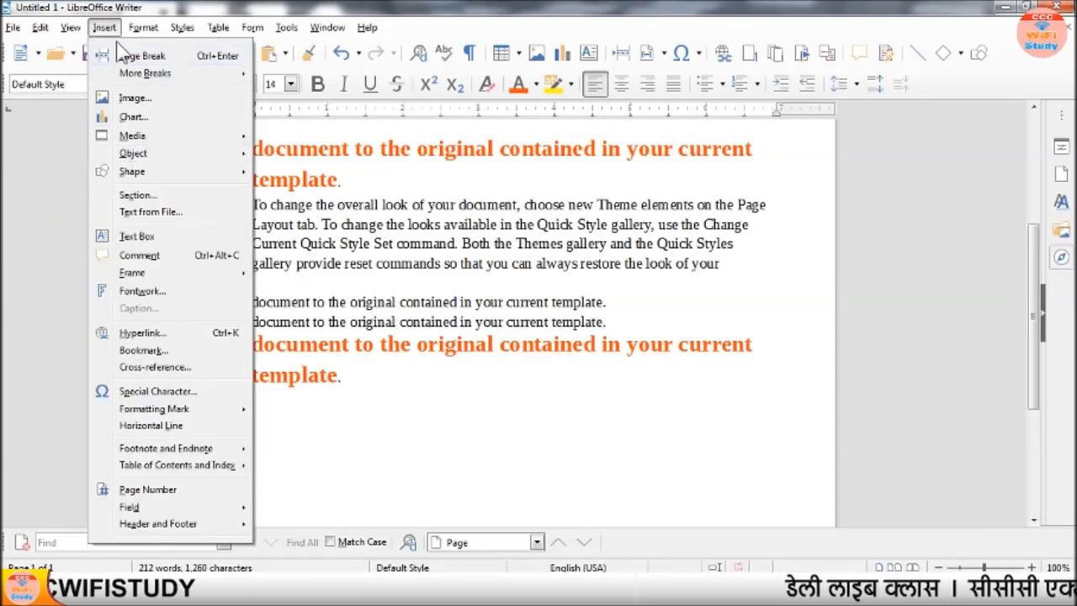
pyautogui.moveTo(217, 38)
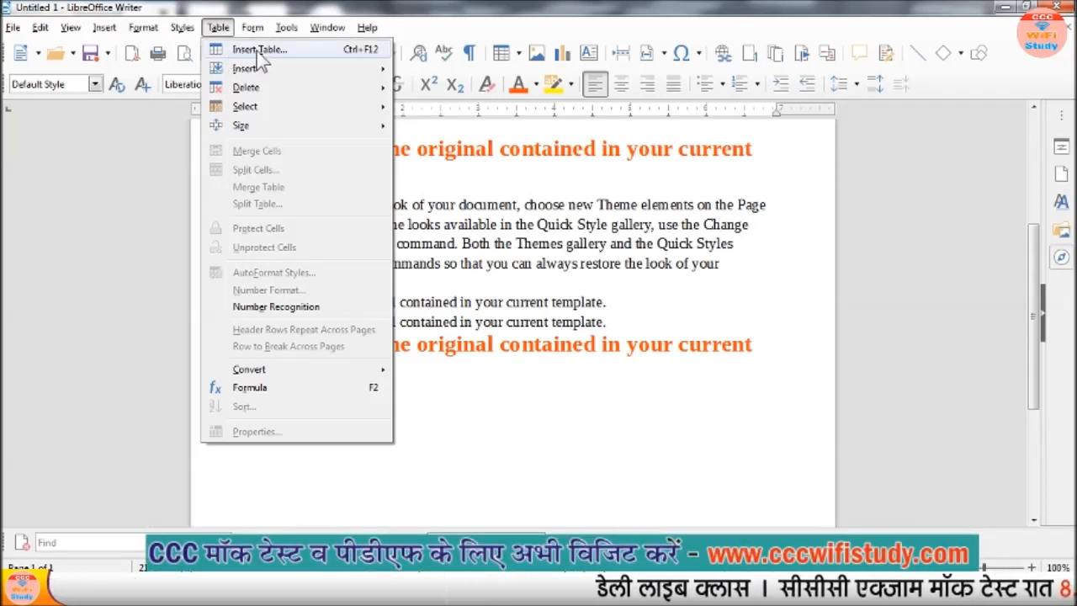
pyautogui.click(357, 52)
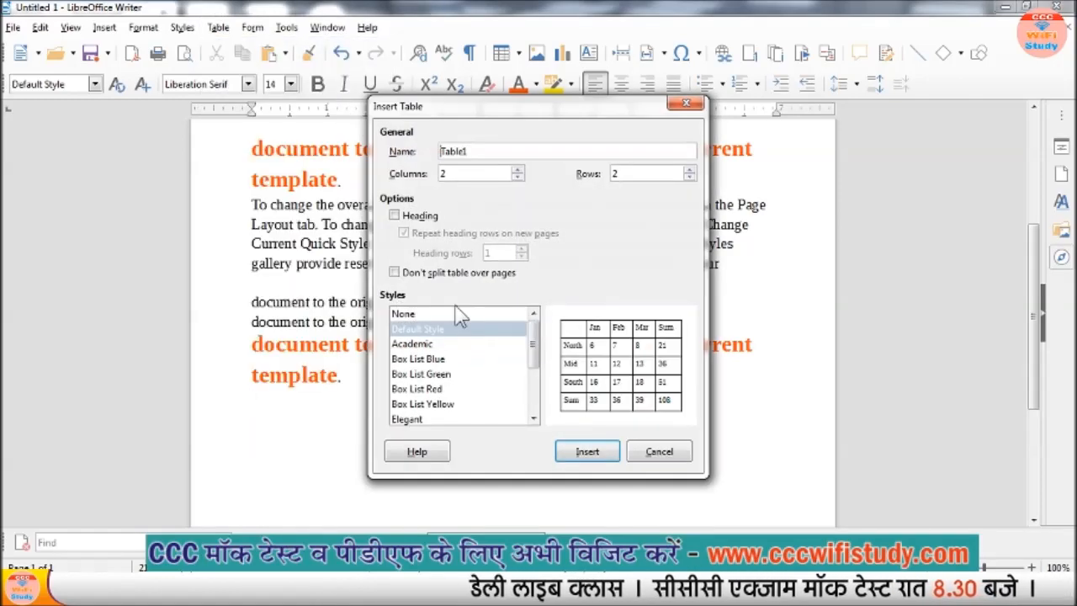
pyautogui.click(582, 437)
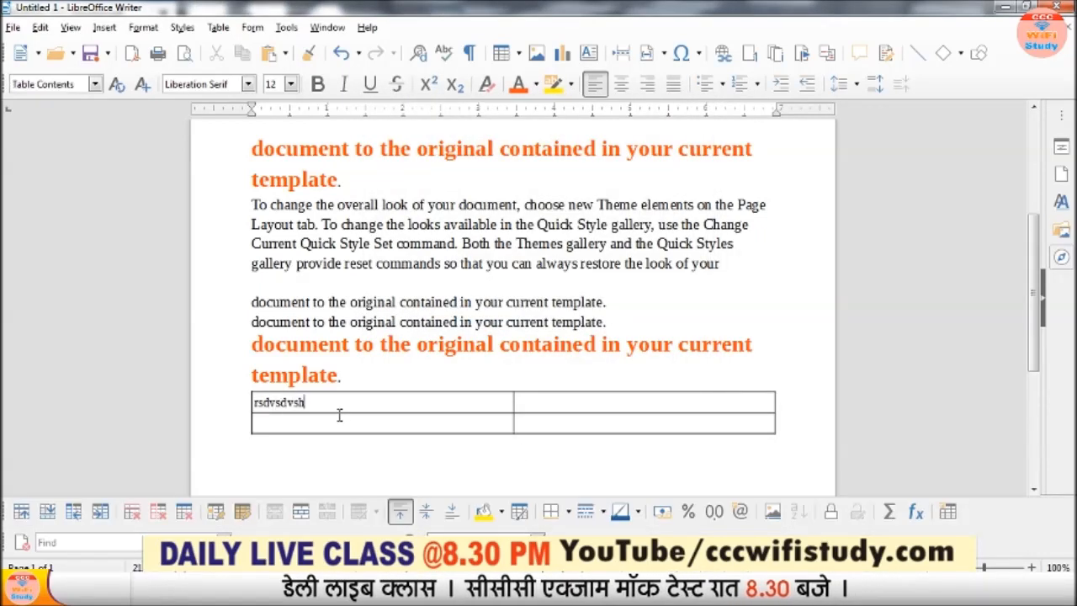
# - Enter the headings "Name" and "Father's Name" in the table's first row, replacing the filler text in the first cell
pyautogui.write('rsdvsdvsh')
pyautogui.moveTo(305, 408); pyautogui.dragTo(253, 402)
pyautogui.write('Nam')
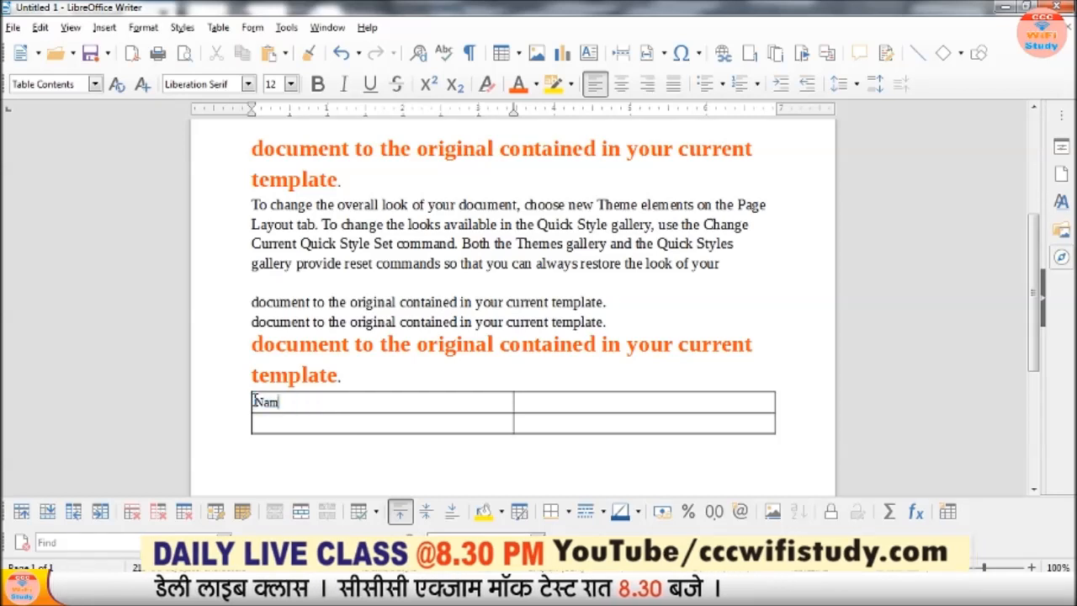
pyautogui.write('e')
pyautogui.press('Tab')
pyautogui.write('Father')
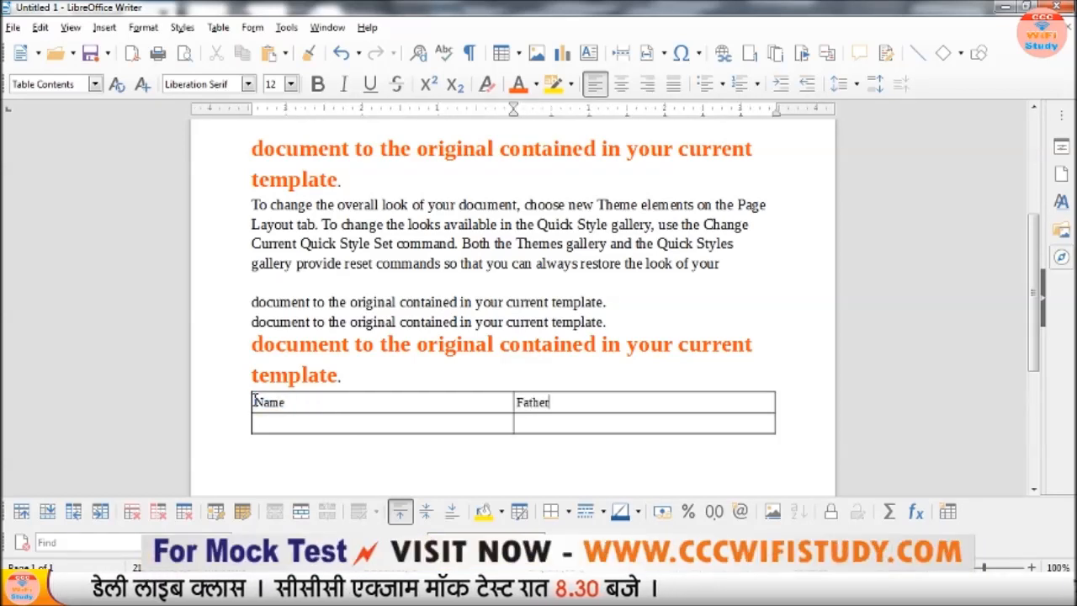
pyautogui.write("'s Name")
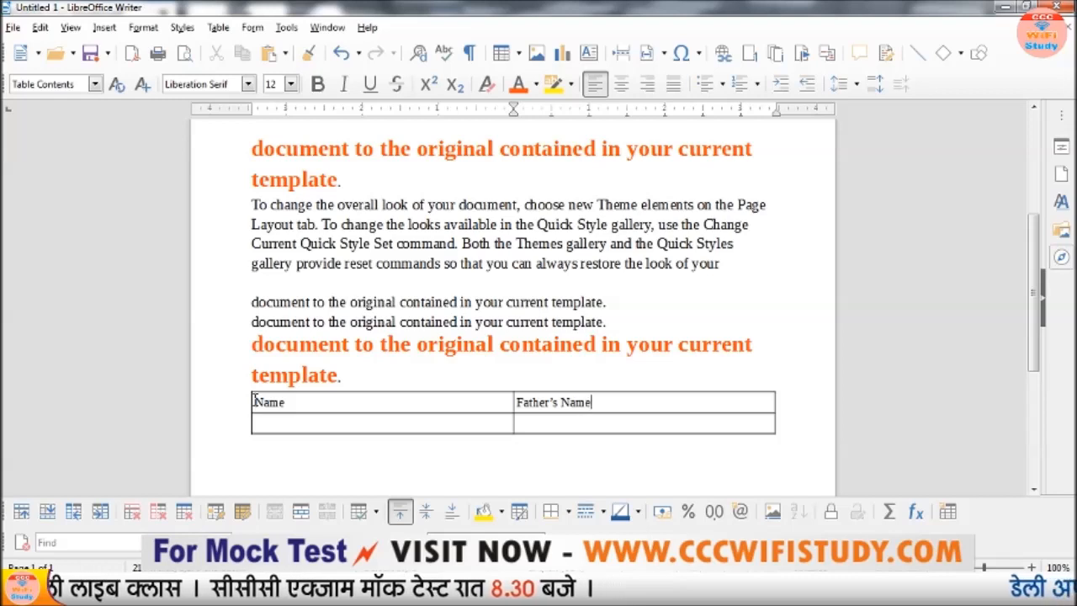
# - With the cursor in the table's Name cell, look up the Select Text command and its shortcut, leaving it unused
pyautogui.click(305, 404)
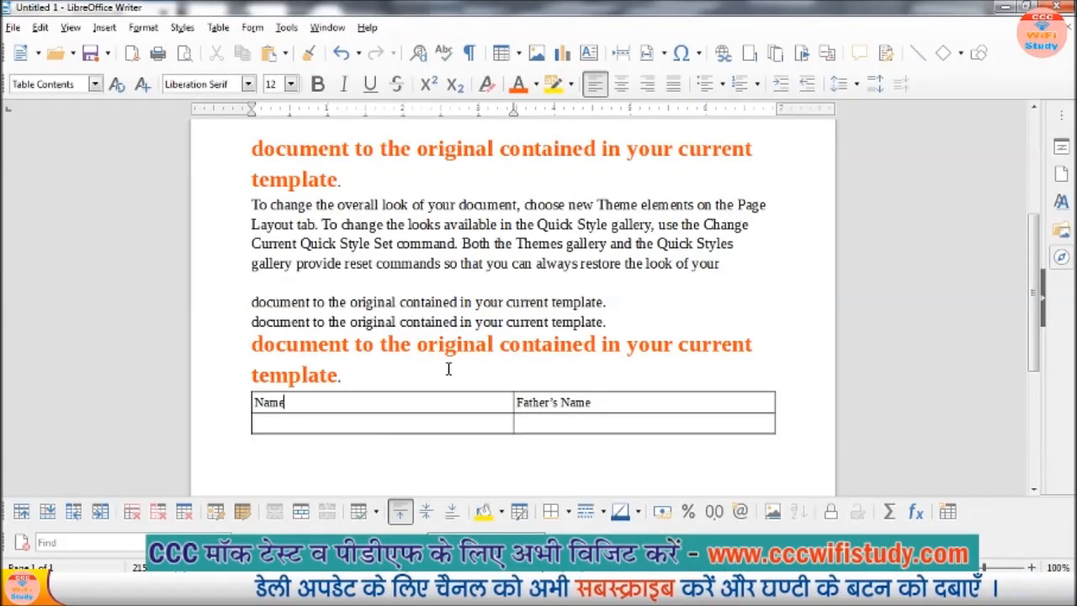
pyautogui.click(40, 27)
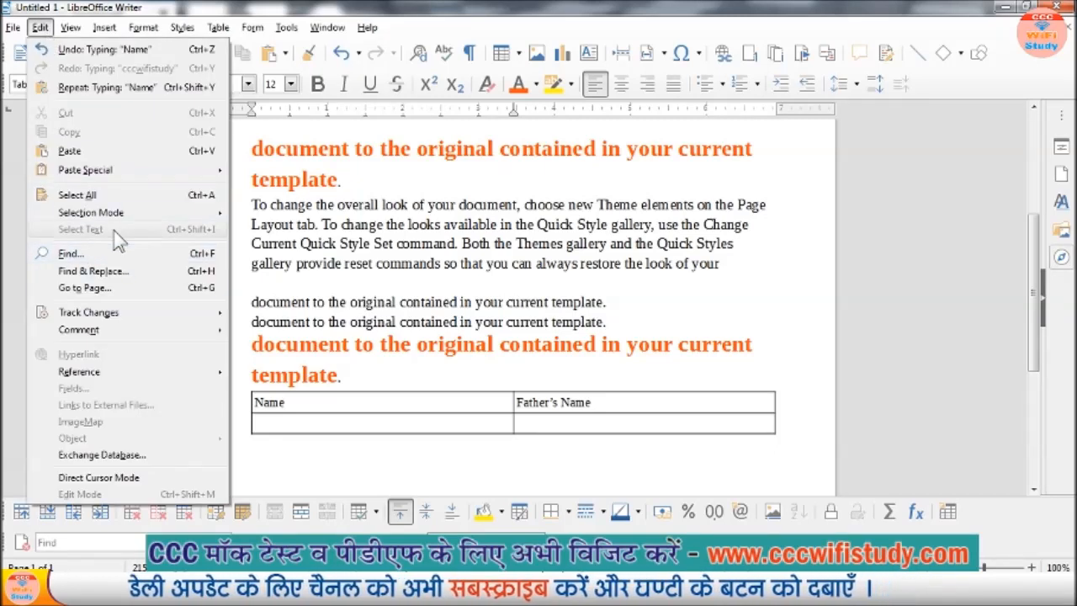
pyautogui.click(329, 257)
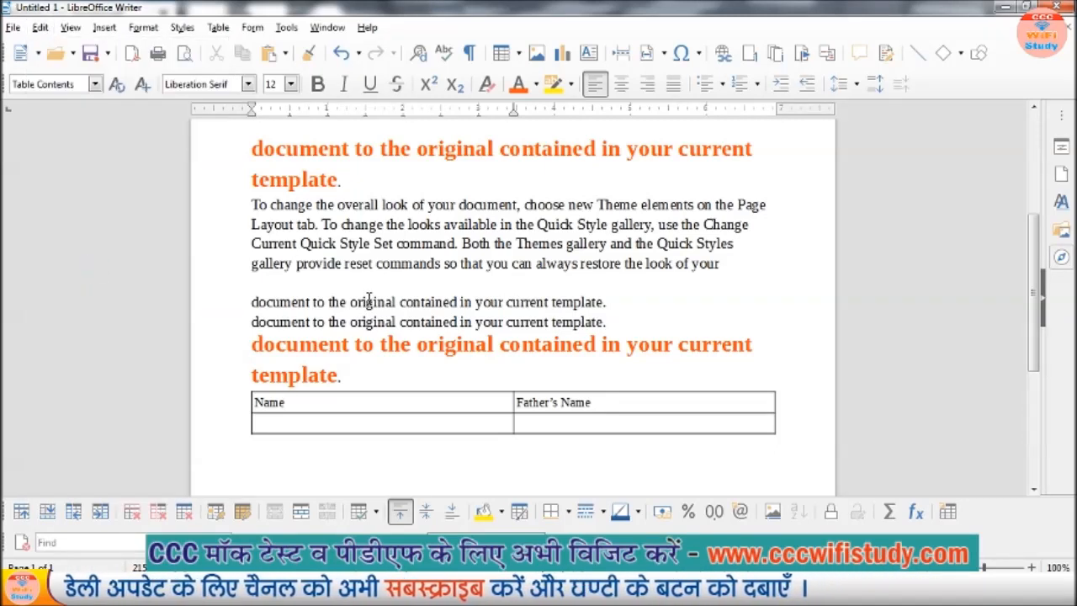
# - Look up the Find command and search the document for "template" from the last orange line
pyautogui.click(643, 344)
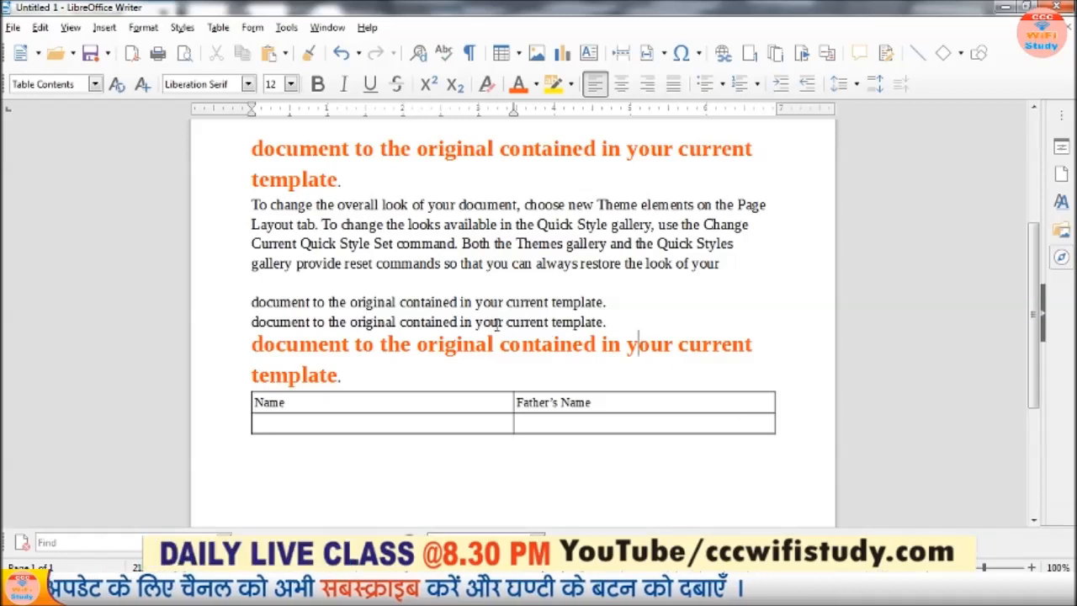
pyautogui.click(40, 27)
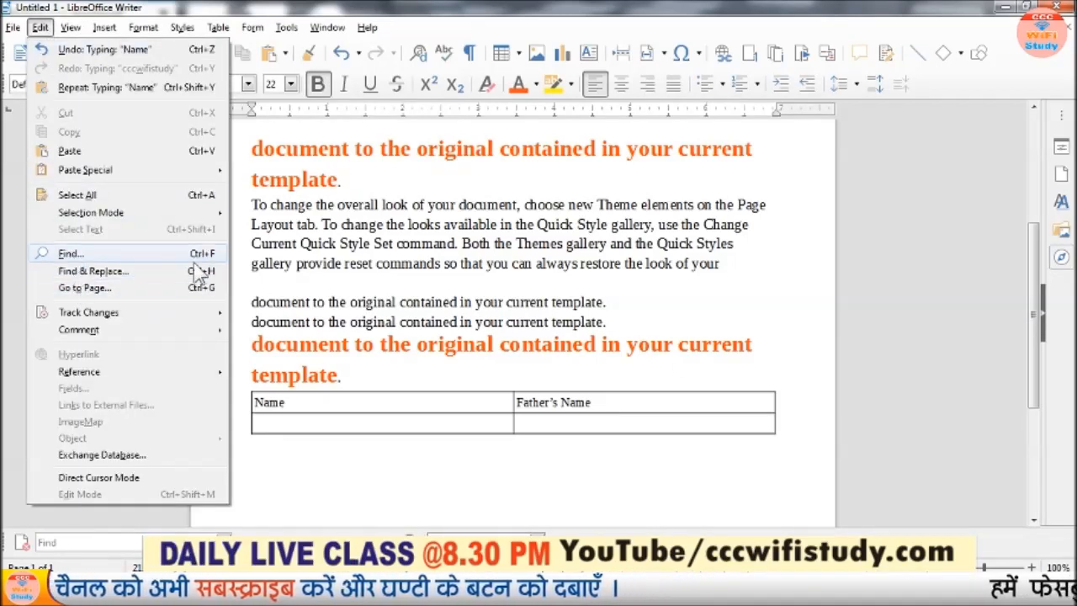
pyautogui.click(339, 283)
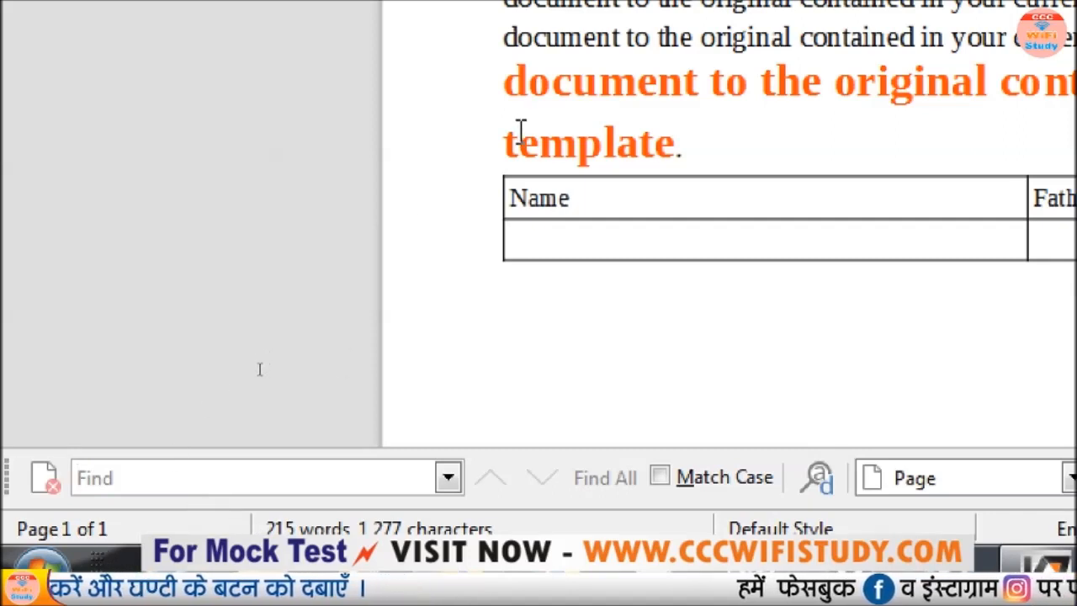
pyautogui.write('template')
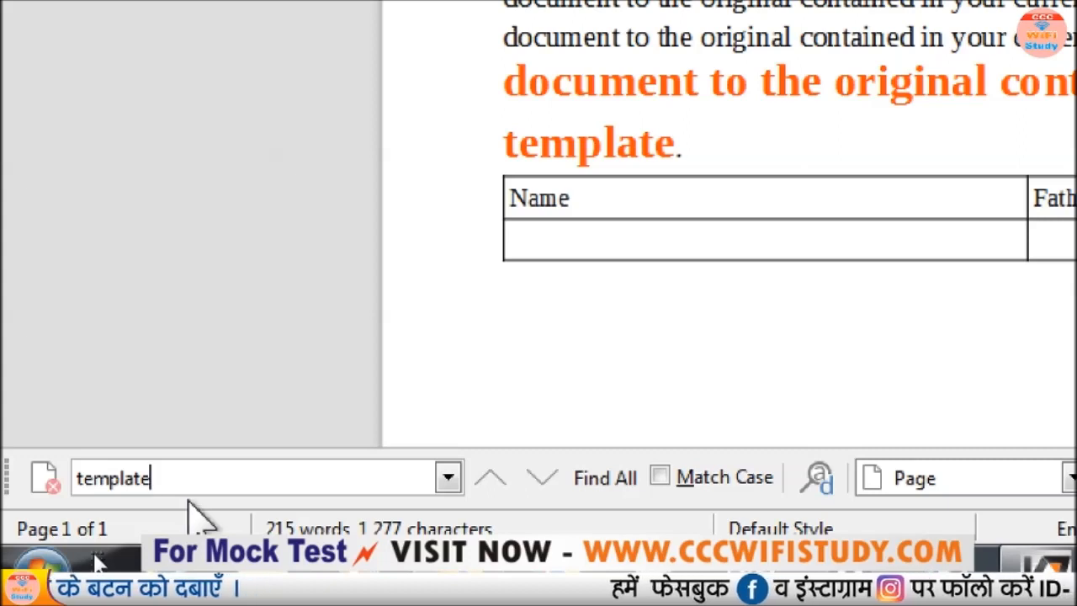
pyautogui.press('Return')
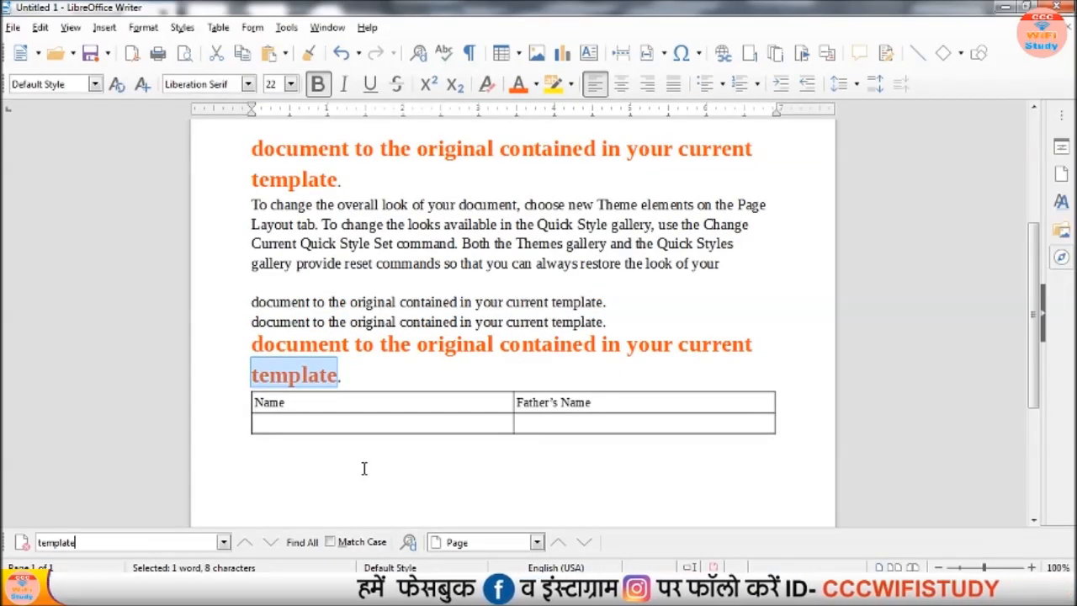
# - Use Find & Replace to replace the selected "template" in the last orange line with "format", and close the dialog
pyautogui.click(40, 27)
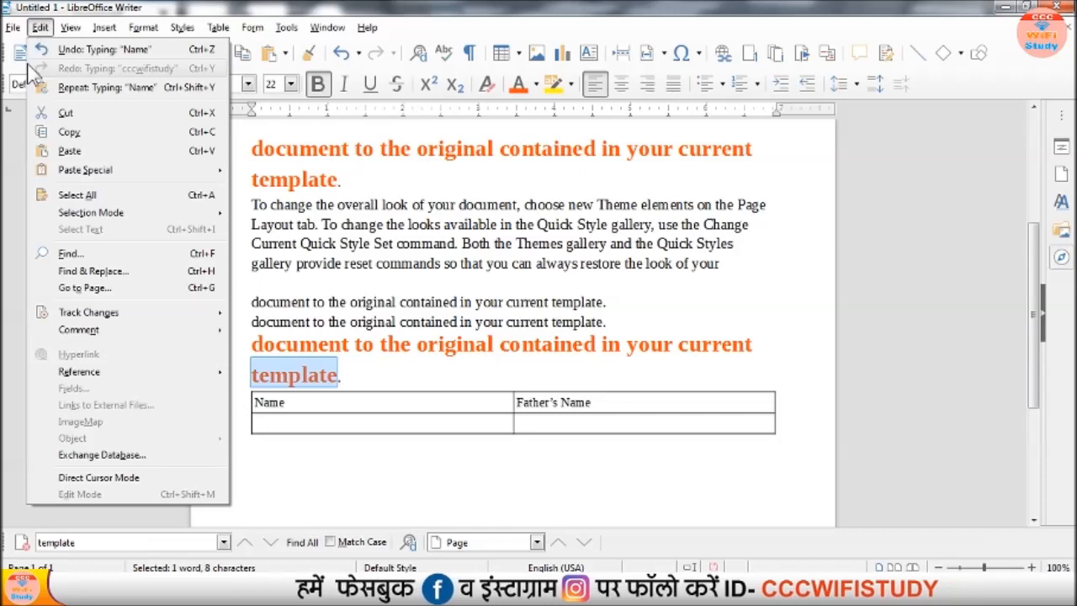
pyautogui.click(153, 275)
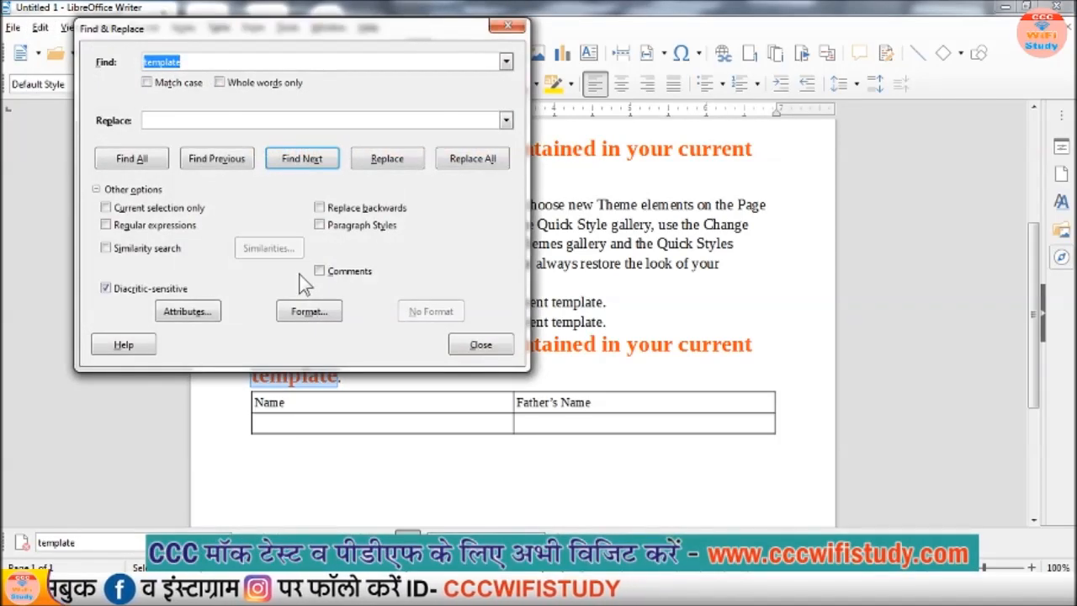
pyautogui.click(186, 120)
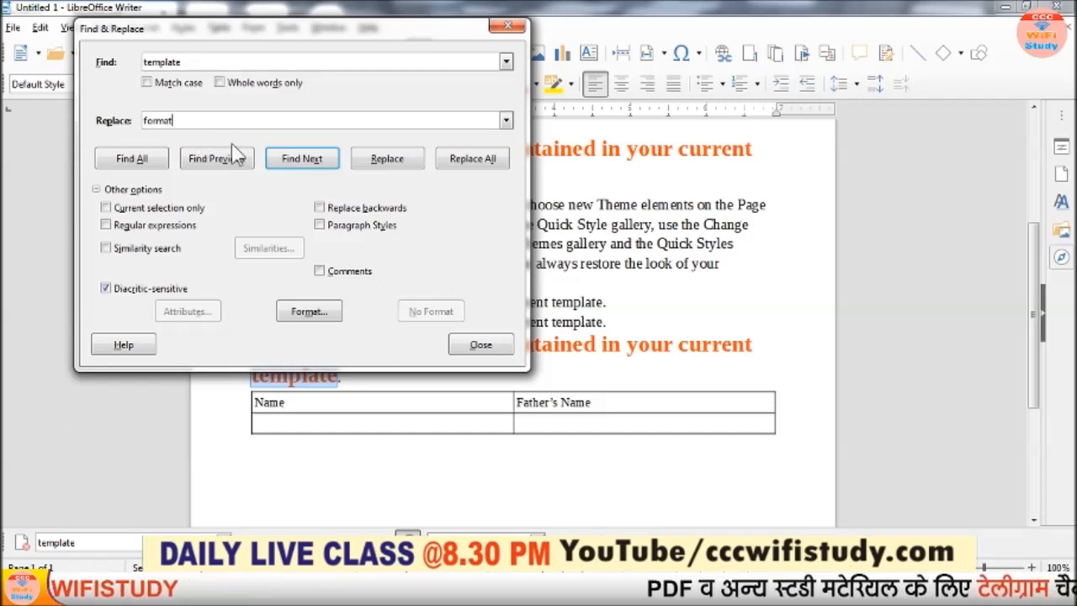
pyautogui.click(385, 161)
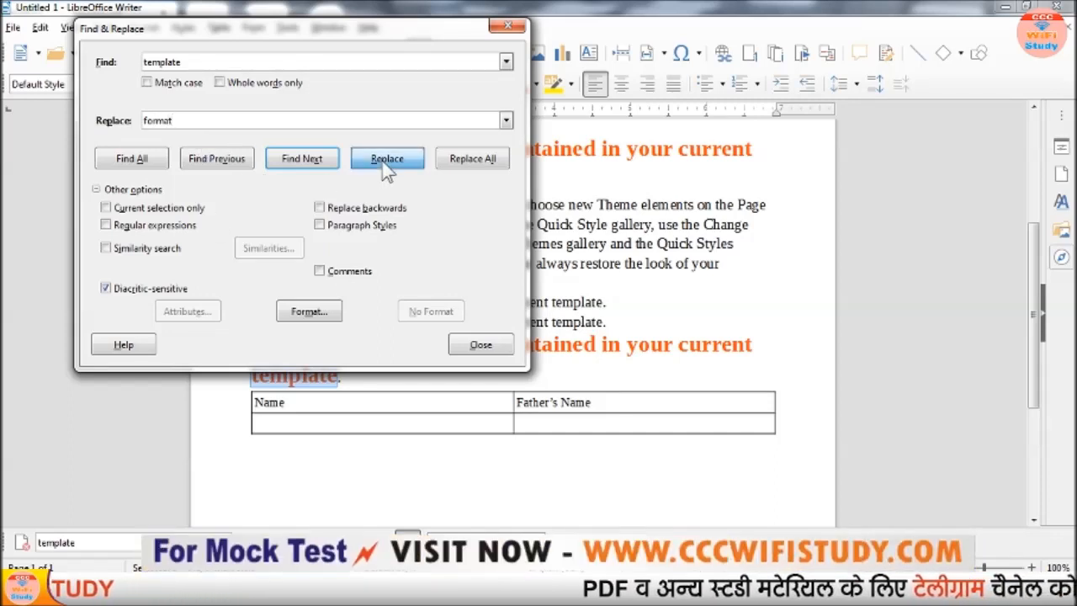
pyautogui.click(480, 347)
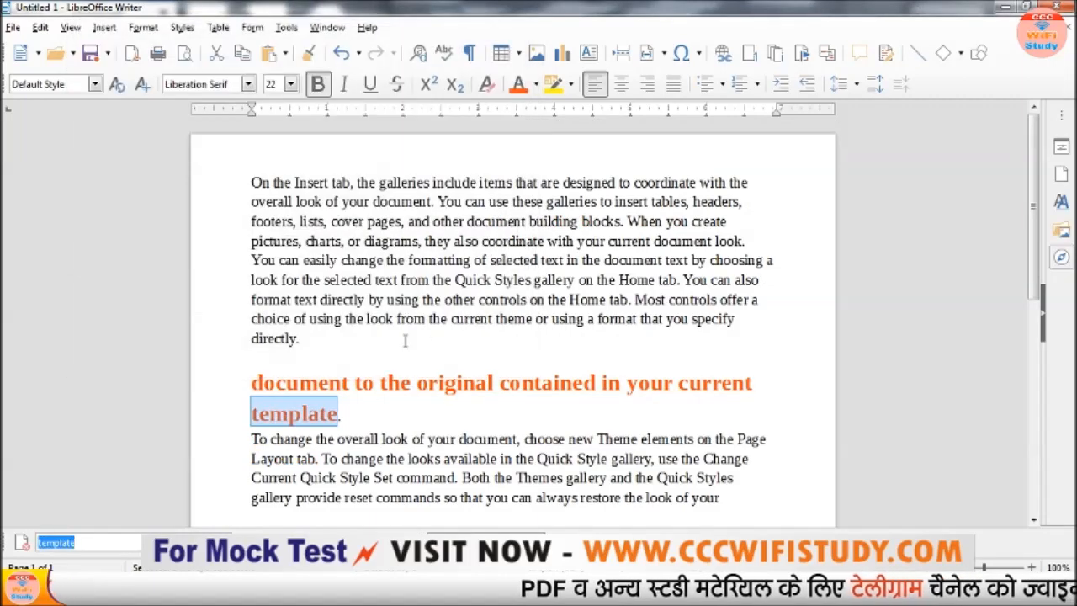
# - Compare the last word of the first orange line with the replaced word in the last orange line, highlighting each
pyautogui.scroll(-7, 406, 342)
pyautogui.scroll(4, 409, 345)
pyautogui.scroll(-1, 409, 362)
pyautogui.scroll(-1, 409, 363)
pyautogui.moveTo(335, 418); pyautogui.dragTo(244, 416)
pyautogui.moveTo(340, 217); pyautogui.dragTo(269, 217)
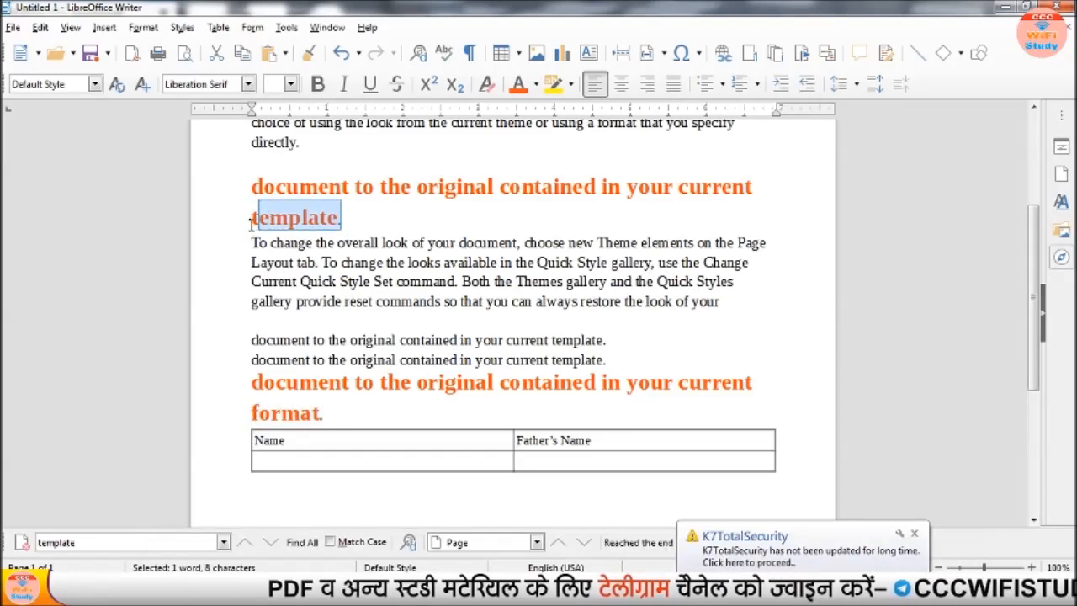
pyautogui.click(381, 224)
pyautogui.moveTo(371, 220); pyautogui.dragTo(259, 216)
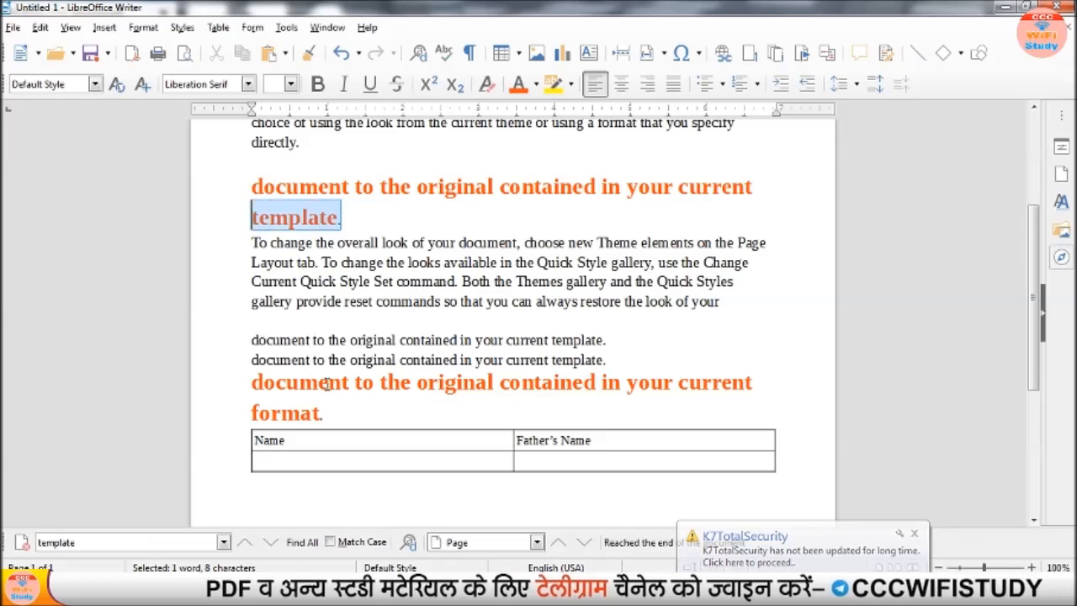
pyautogui.moveTo(350, 415); pyautogui.dragTo(249, 416)
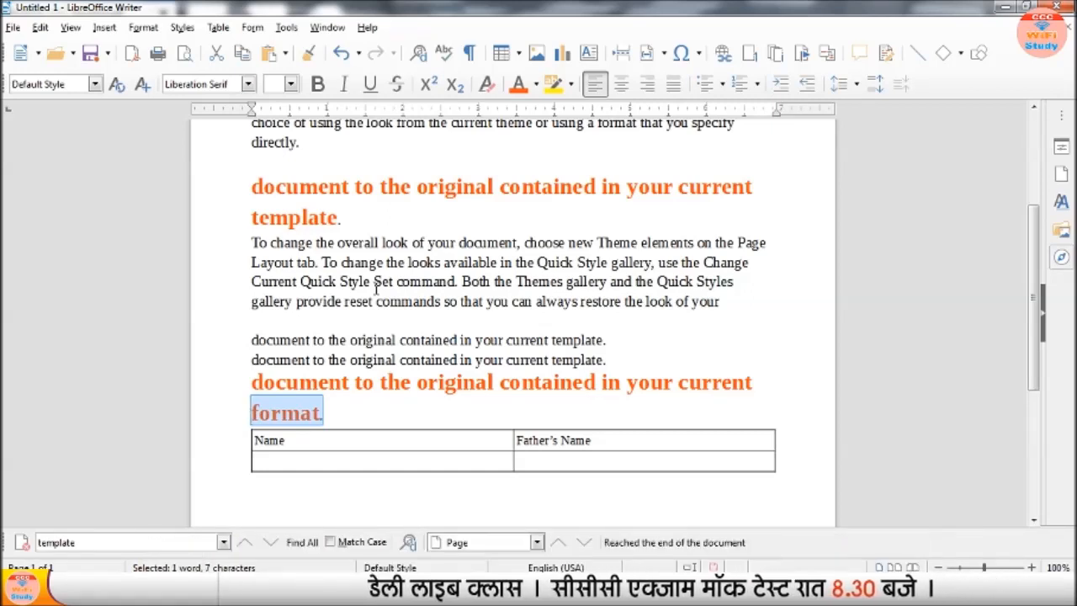
# - Use Go to Page to jump to page 1 and look through the document
pyautogui.click(39, 27)
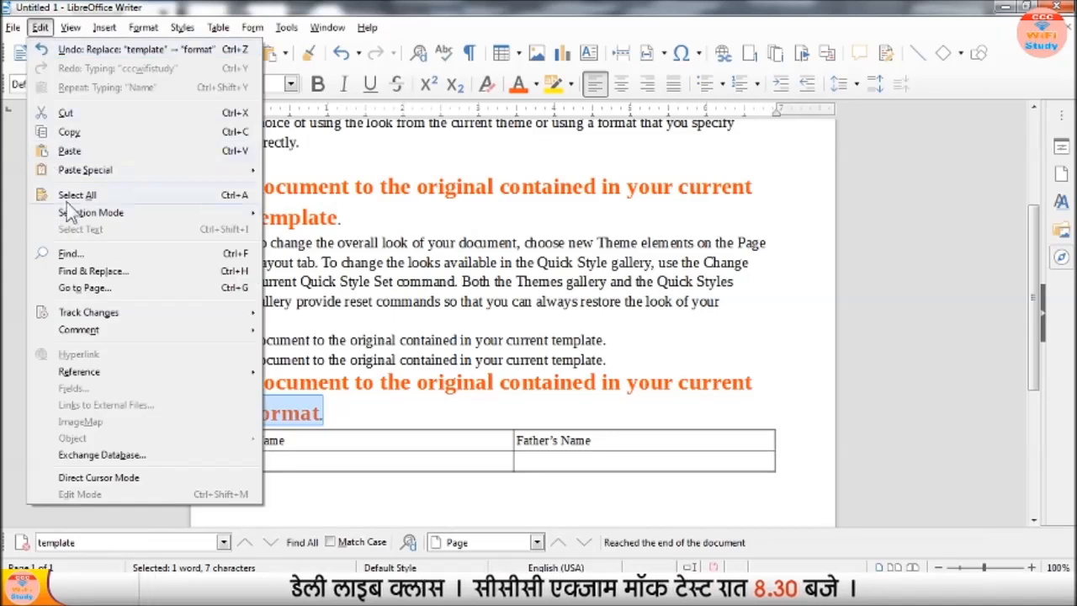
pyautogui.click(86, 290)
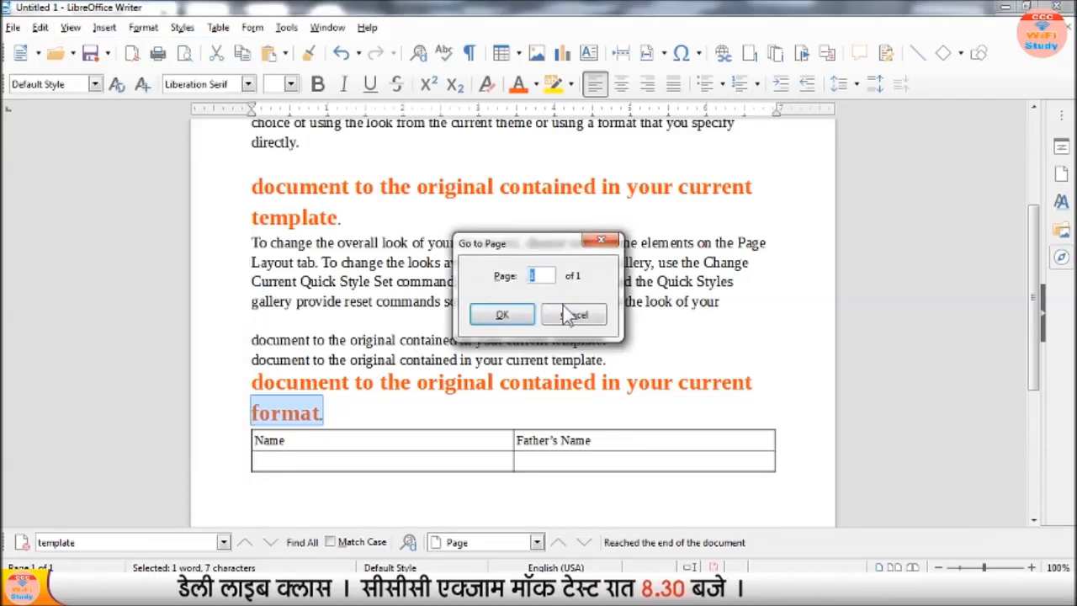
pyautogui.click(503, 318)
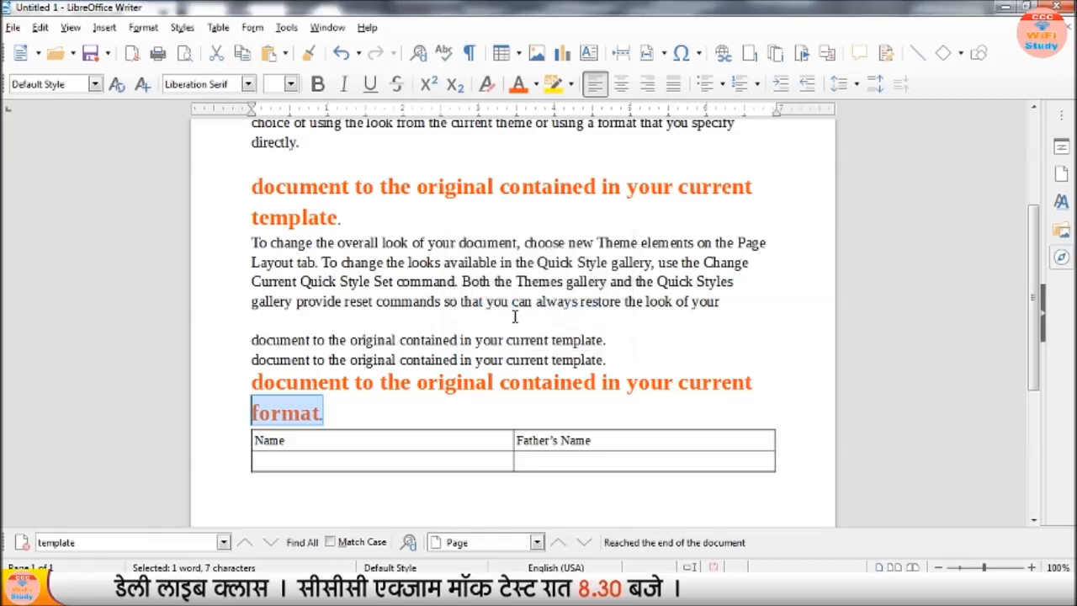
pyautogui.scroll(5, 505, 322)
pyautogui.scroll(-8, 503, 322)
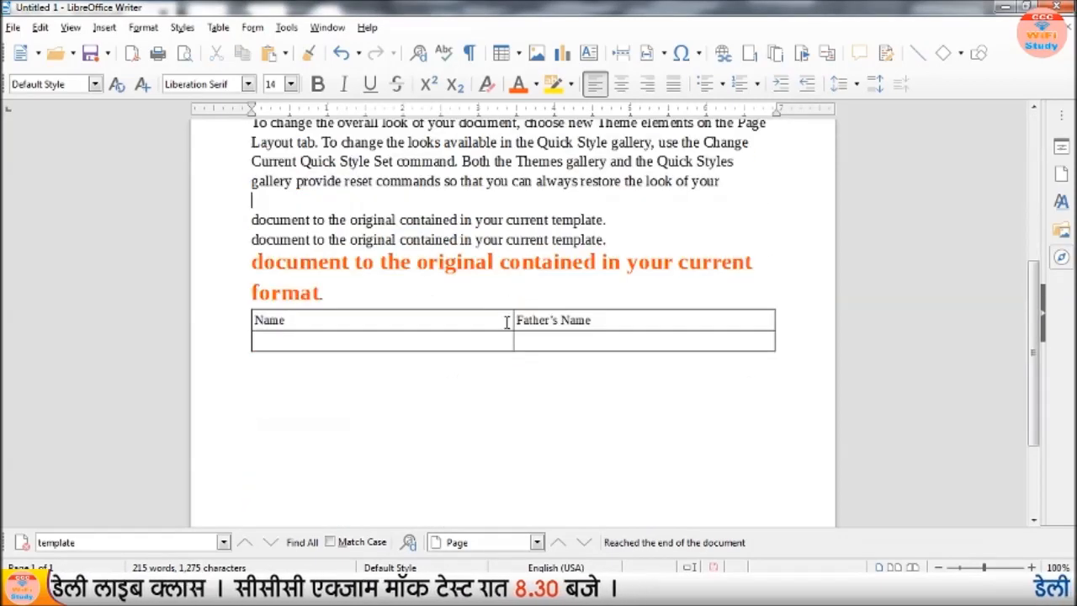
# - Copy the entire document contents and paste them below the table until the document spans three pages
pyautogui.scroll(5, 504, 320)
pyautogui.hotkey('ctrl', 'a')
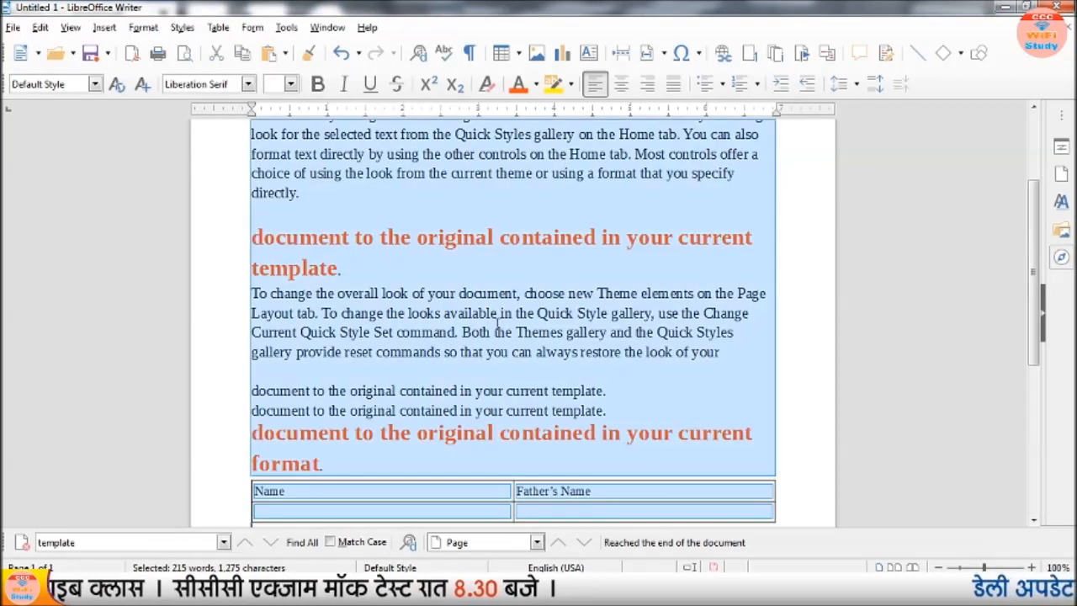
pyautogui.scroll(-6, 493, 337)
pyautogui.click(485, 350)
pyautogui.hotkey('ctrl', 'v')
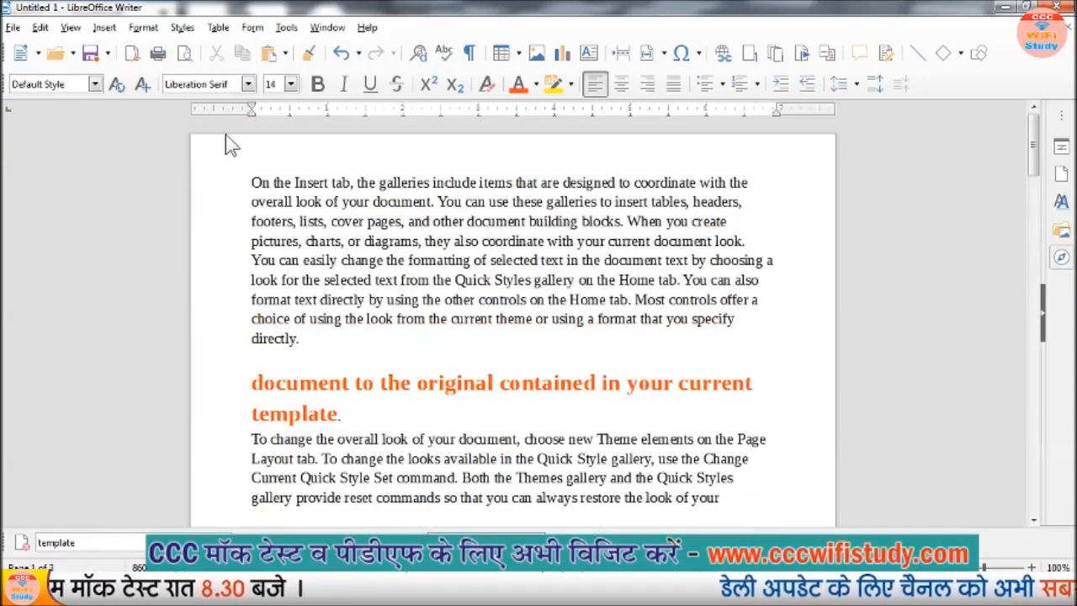
# - Use Go to Page to jump to page 3 and return to page 1
pyautogui.click(40, 27)
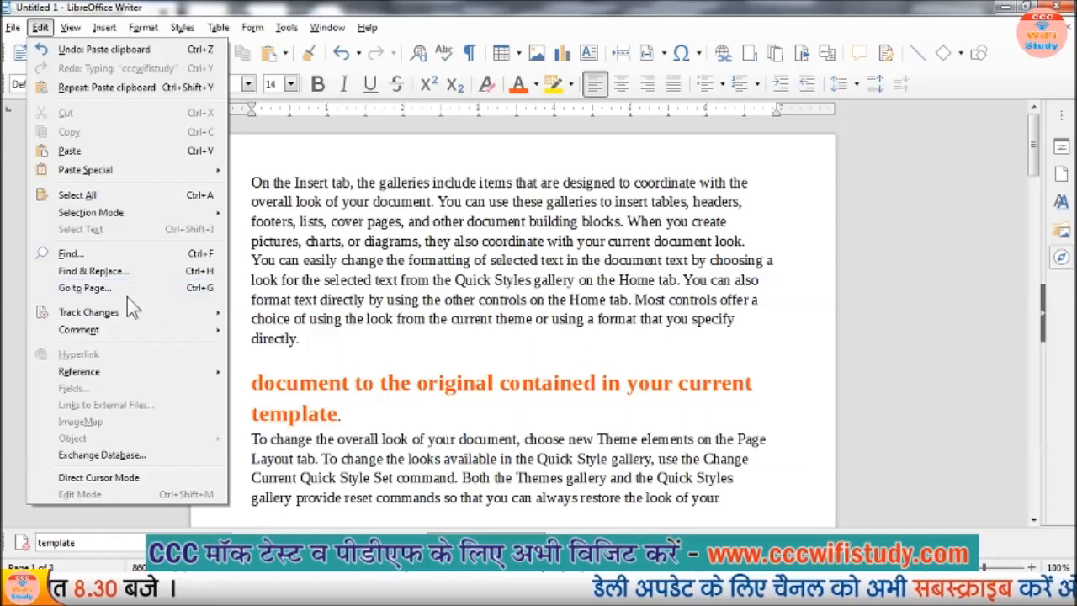
pyautogui.click(193, 290)
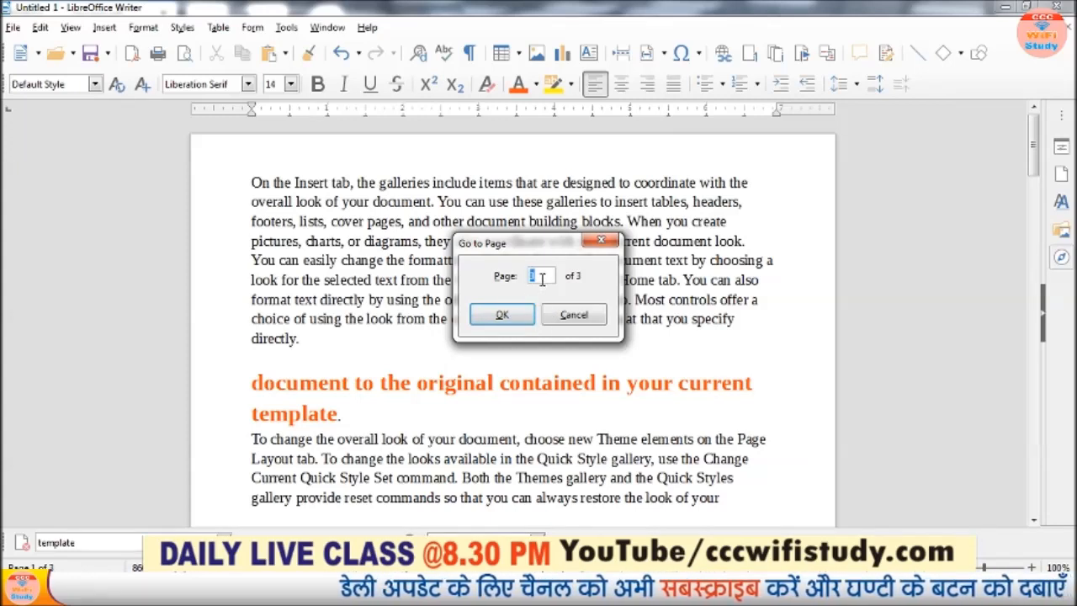
pyautogui.click(521, 318)
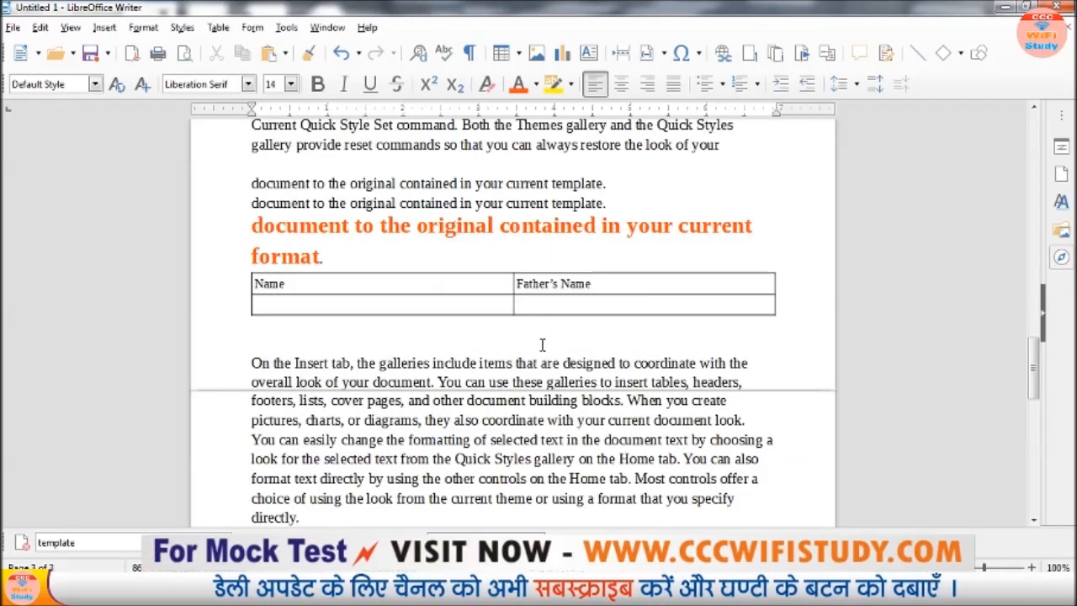
pyautogui.hotkey('ctrl', 'g')
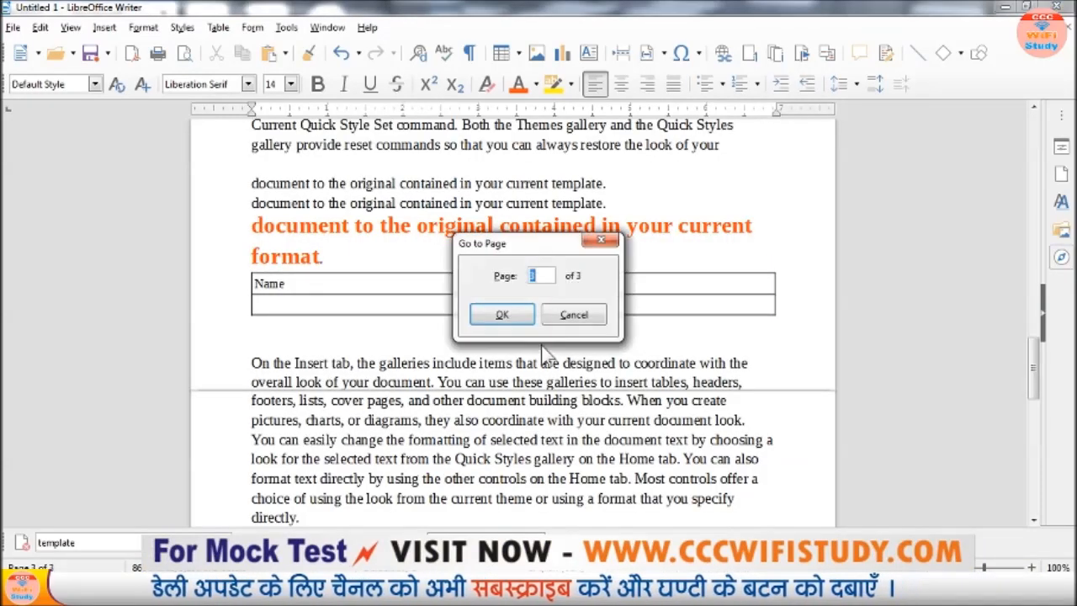
pyautogui.click(515, 319)
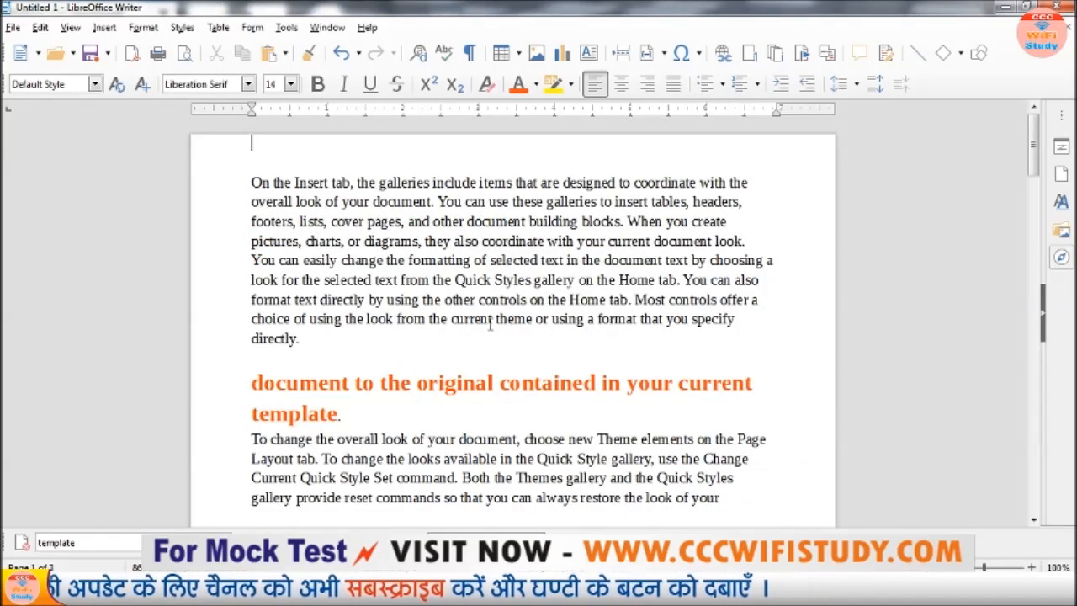
# - Go to page 3 again and look through the pasted text around the last table
pyautogui.hotkey('ctrl', 'g')
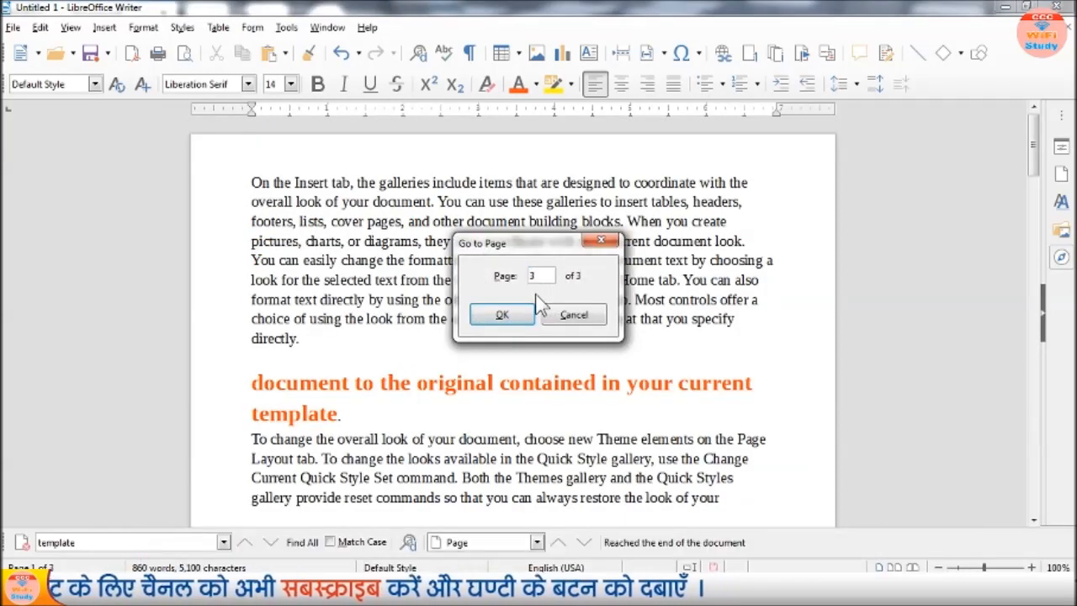
pyautogui.click(503, 315)
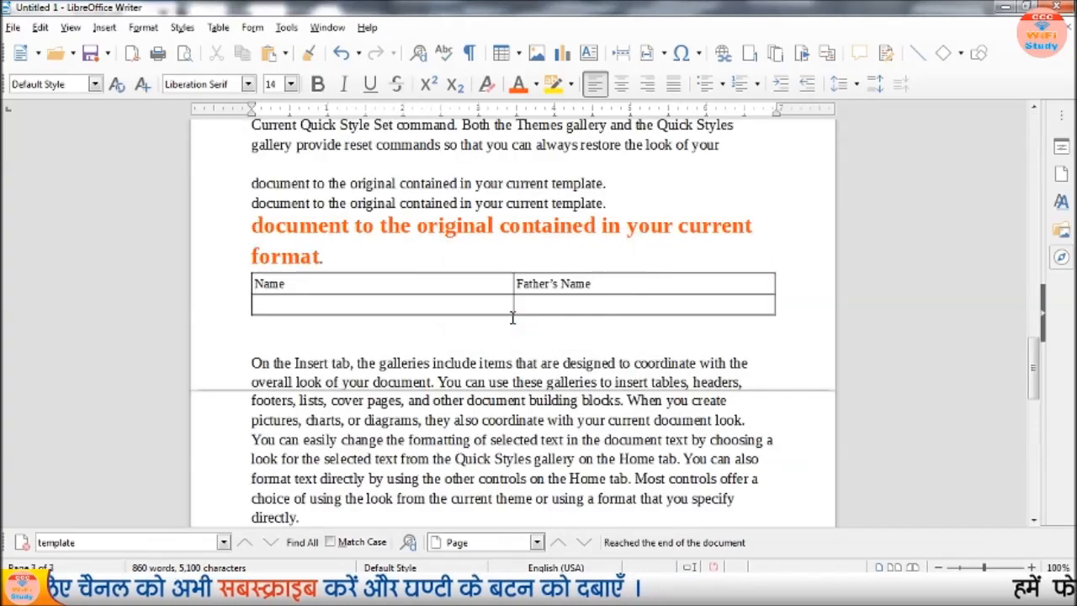
pyautogui.scroll(-12, 422, 449)
pyautogui.scroll(4, 427, 421)
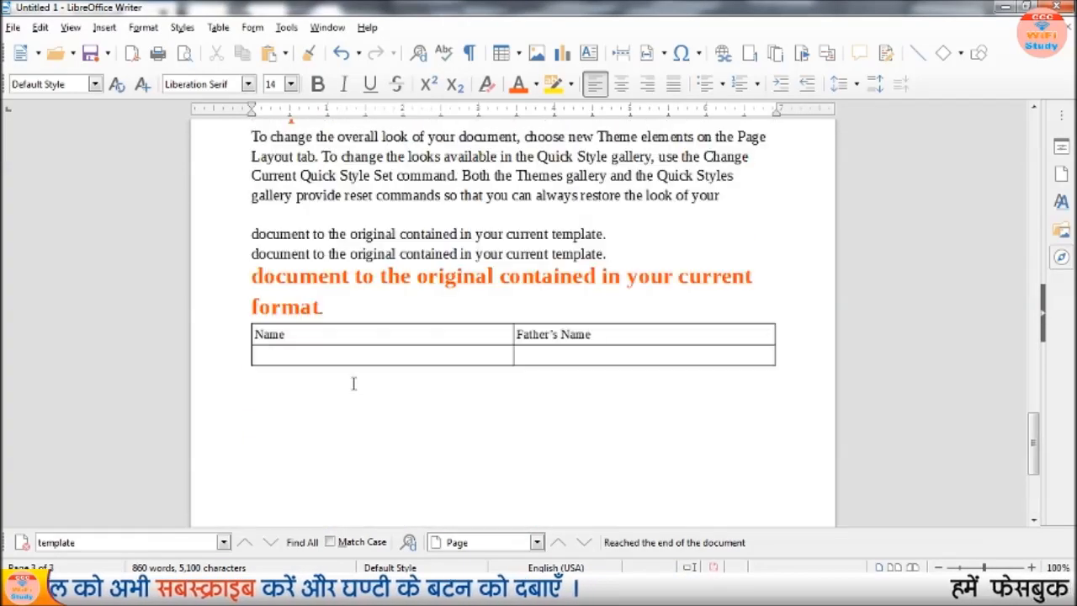
pyautogui.scroll(5, 354, 384)
pyautogui.click(40, 27)
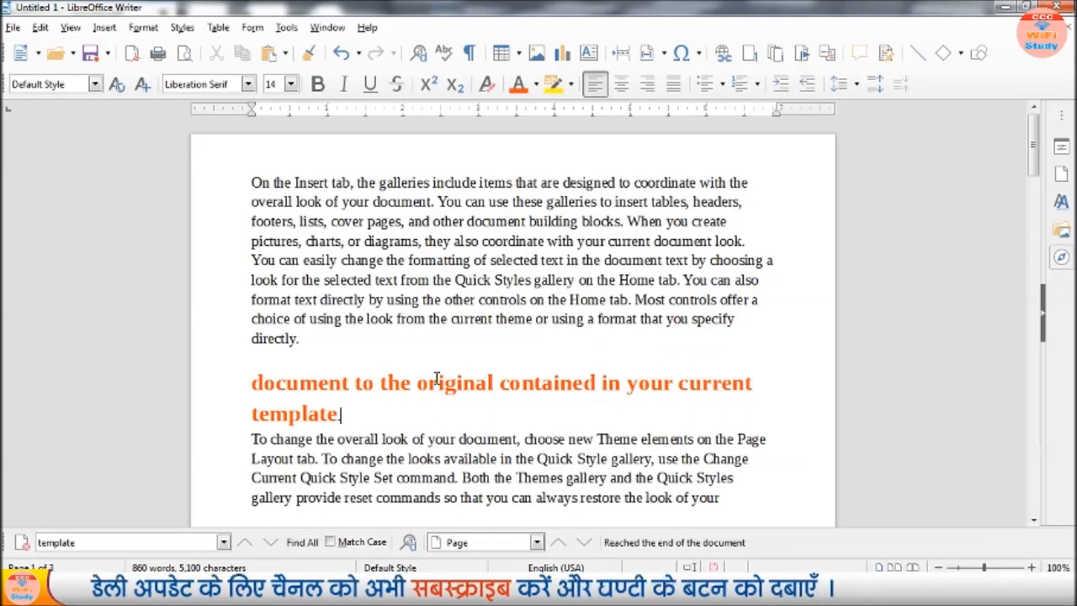
pyautogui.press('BackSpace')
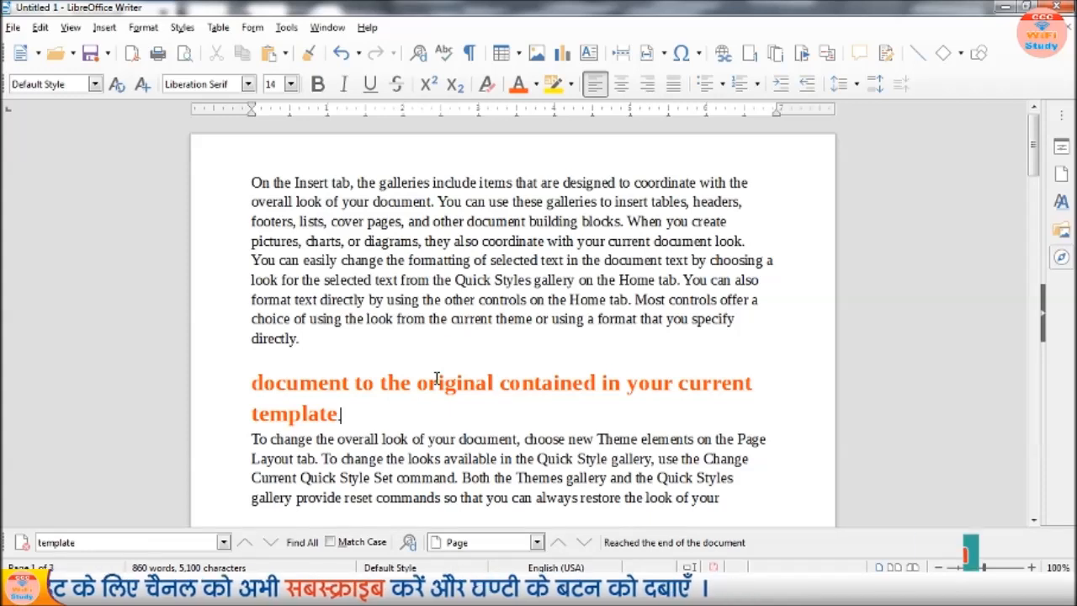
pyautogui.hotkey('ctrl', 'z')
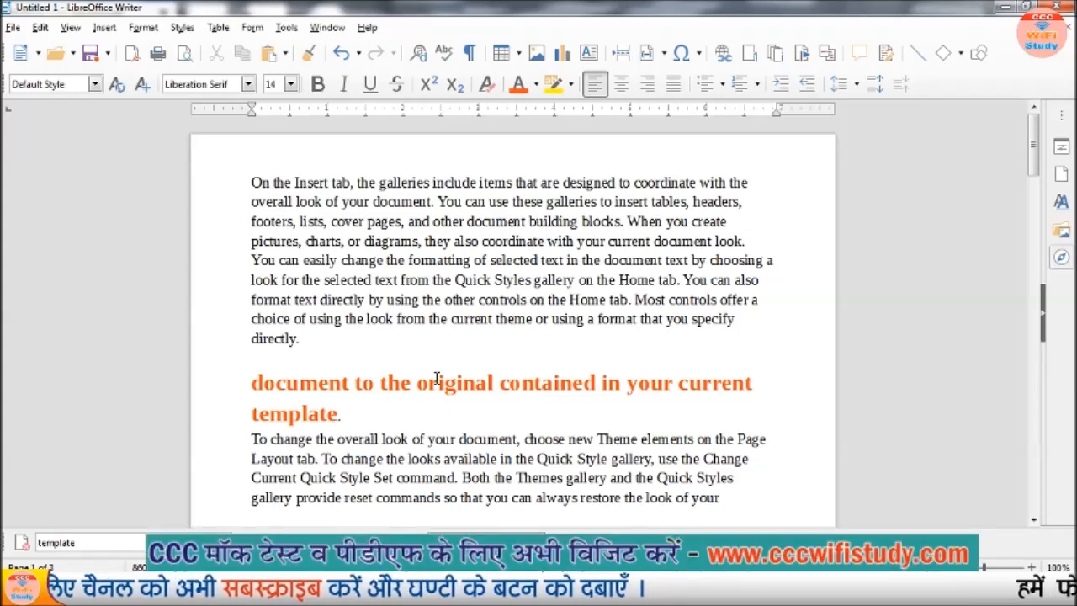